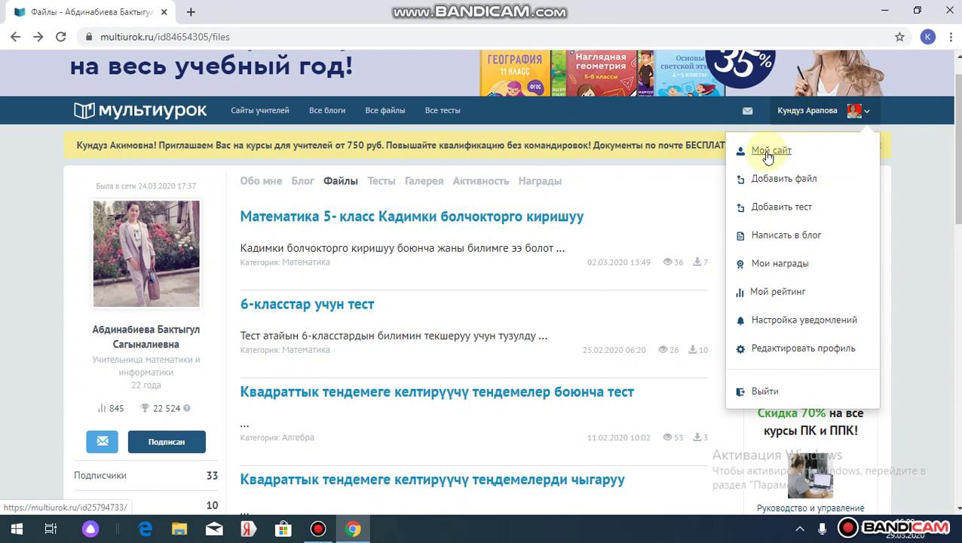
- Go to your own Multiurok site and show its Тесты tab
left_click(764, 151)
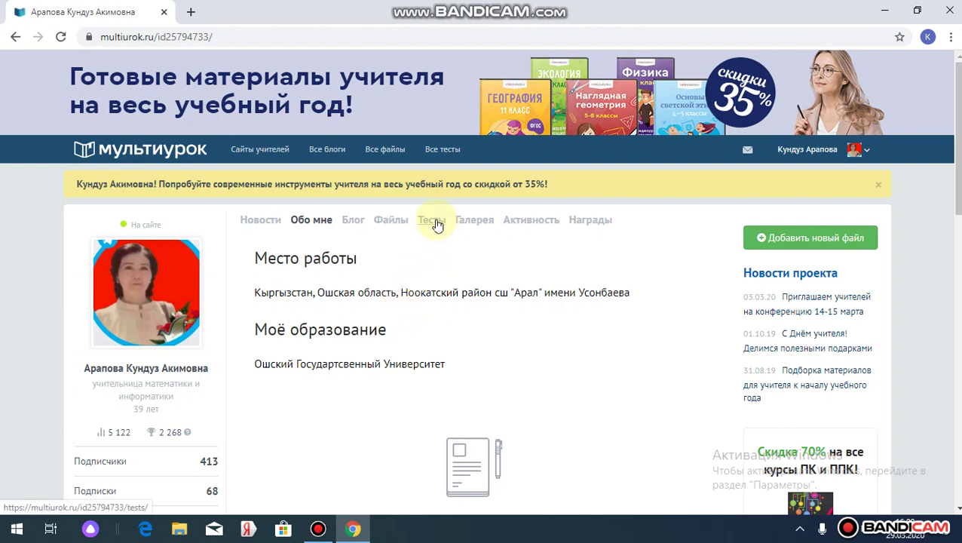
left_click(437, 224)
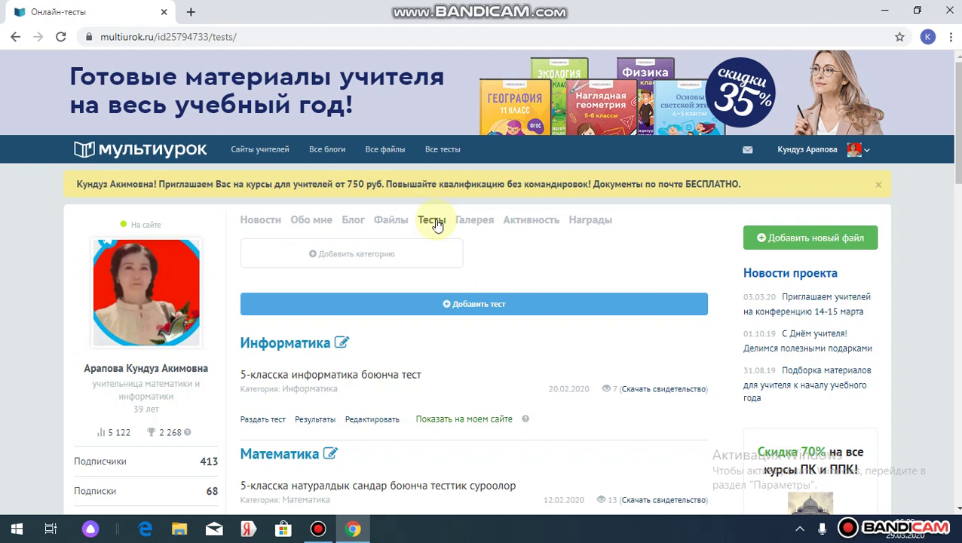
- Start a new test and title it 'Геометрия'
left_click(494, 304)
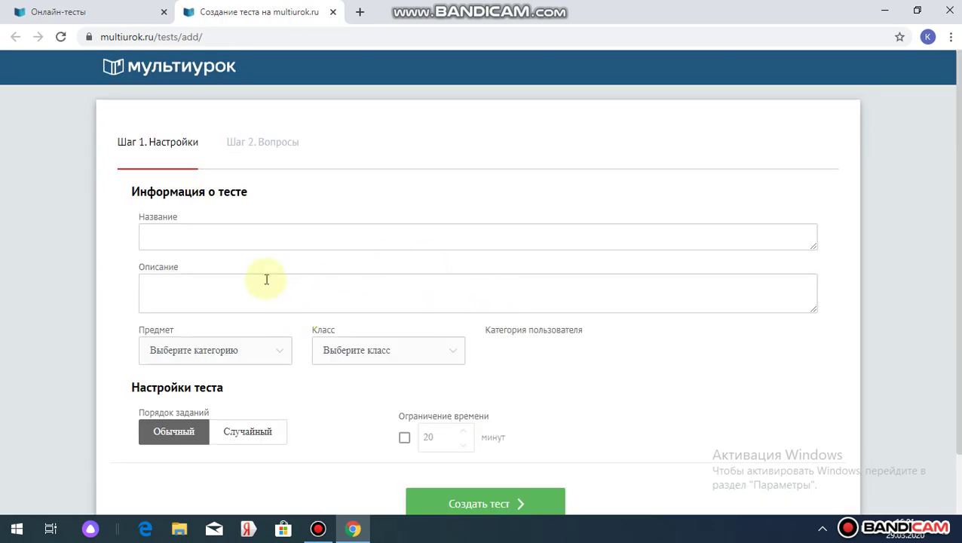
left_click(190, 235)
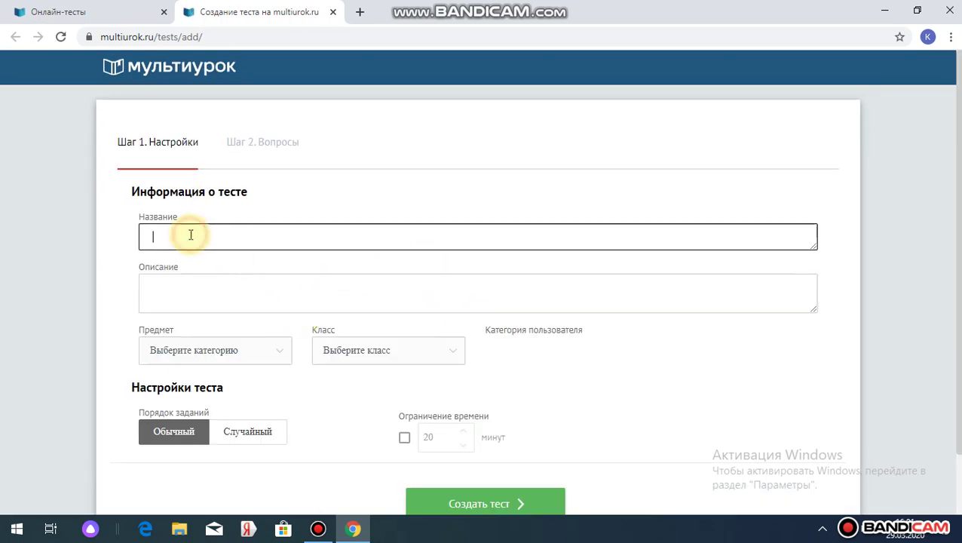
type("геометрия")
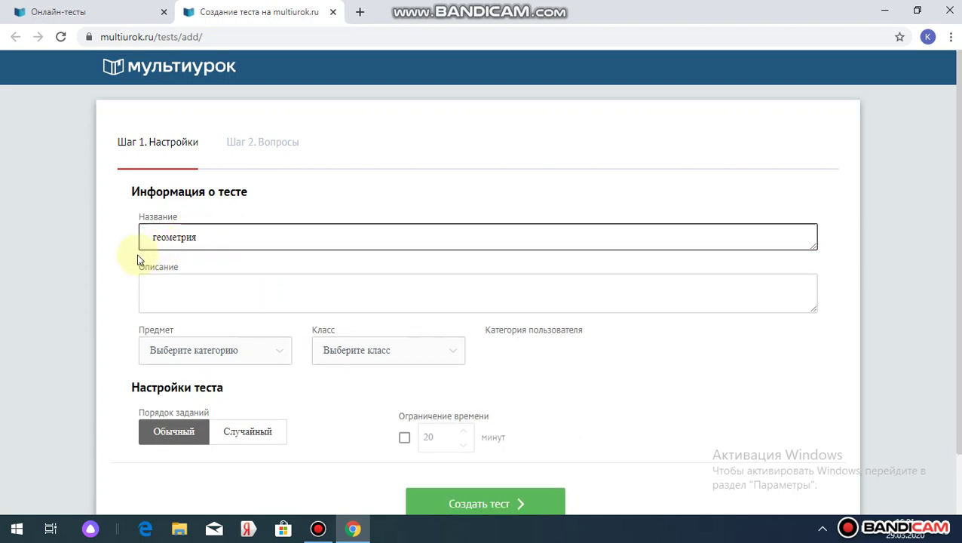
left_click(157, 236)
key("BackSpace")
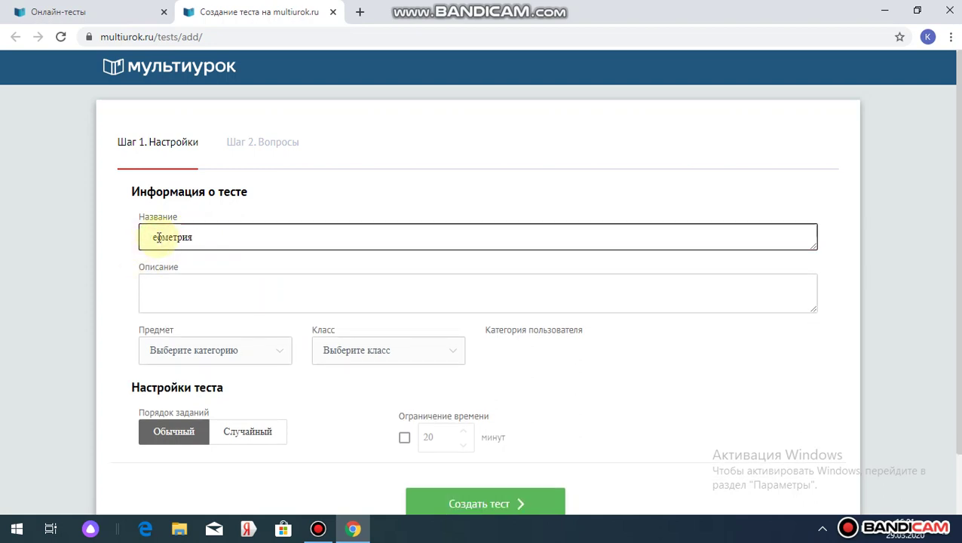
type("Г")
- Enter the description '10-11-класстар үчүн тесттик суроолор'
left_click(159, 291)
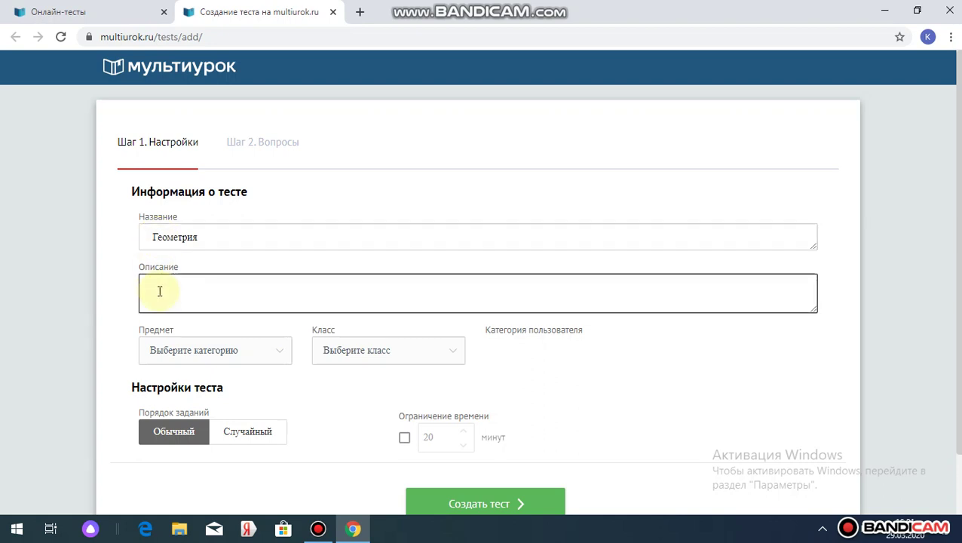
type("10-11-")
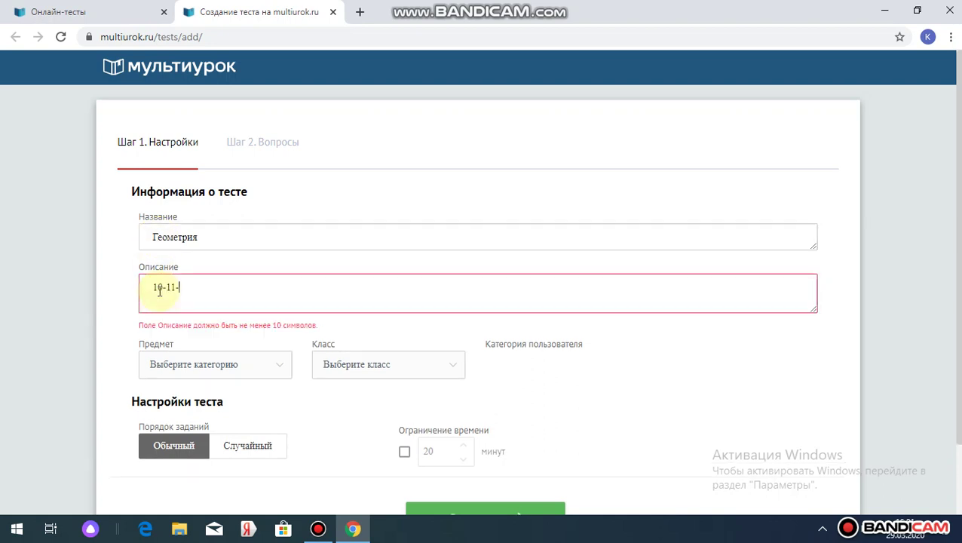
type("класстар ")
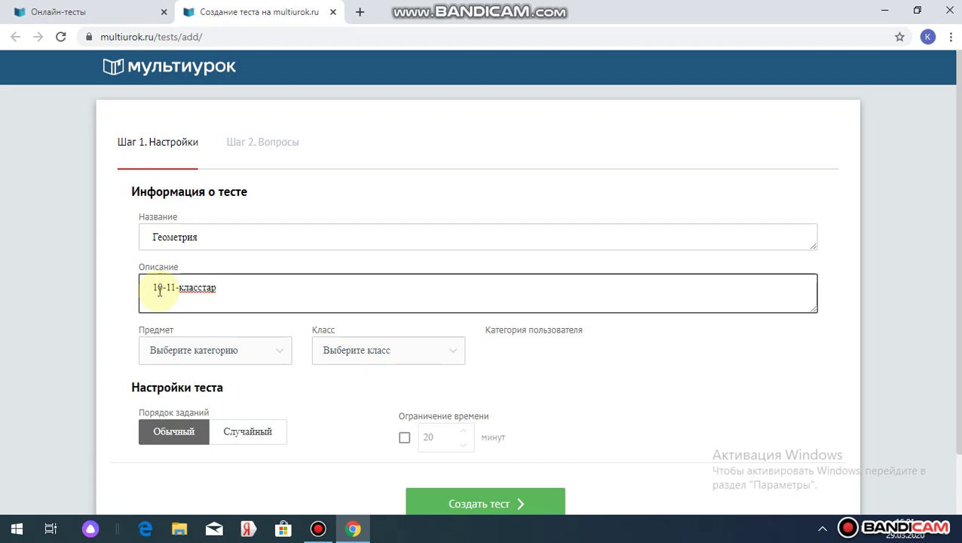
type("үчүн")
key("BackSpace")
key("BackSpace")
type("үн тесттик")
type(" суроолор")
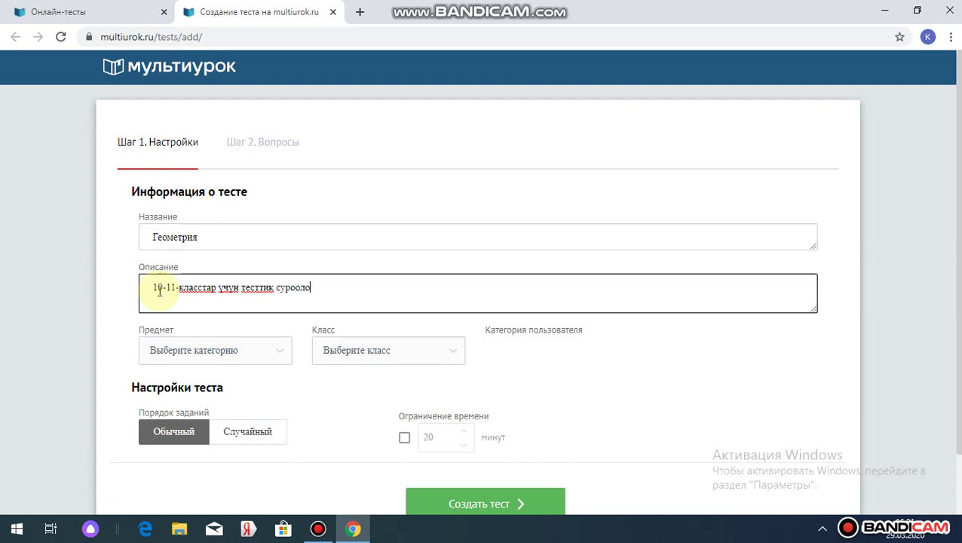
- Choose Геометрия in the Предмет list and 11 класс in the Класс list
left_click(217, 354)
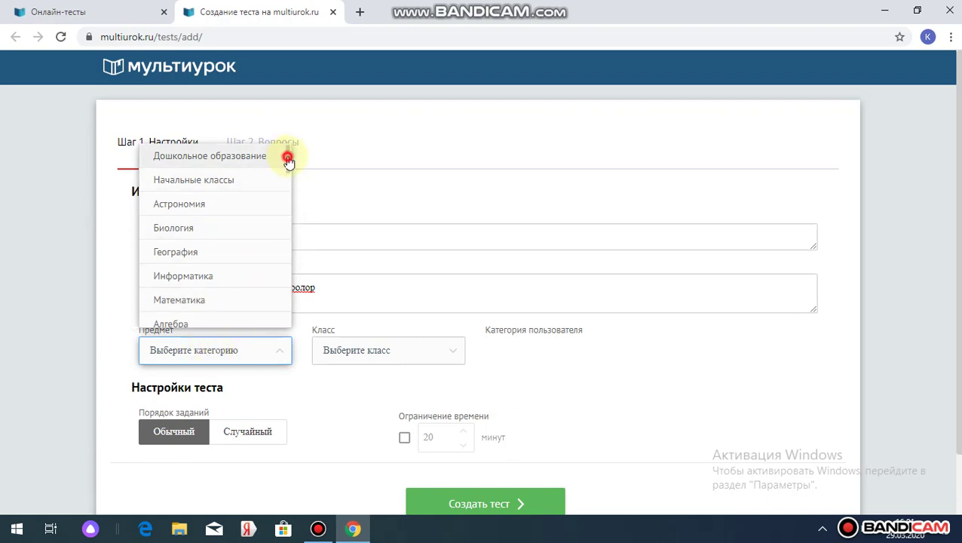
left_click_drag(288, 155, 291, 178)
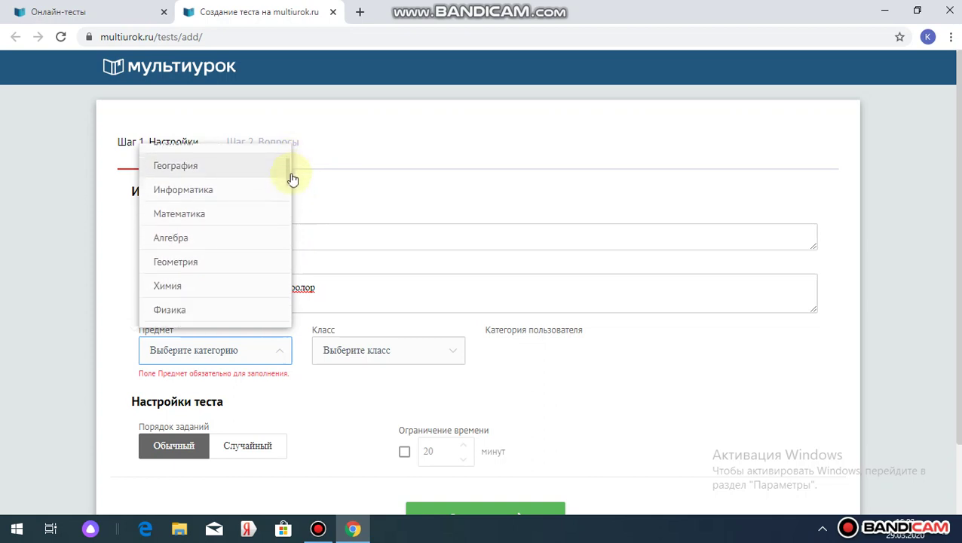
left_click(229, 264)
left_click(371, 351)
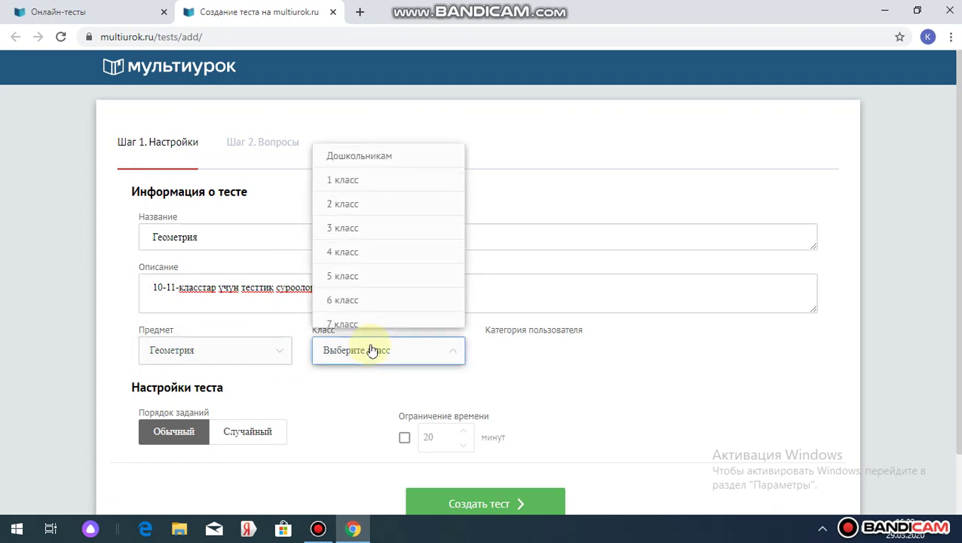
left_click_drag(460, 234, 466, 294)
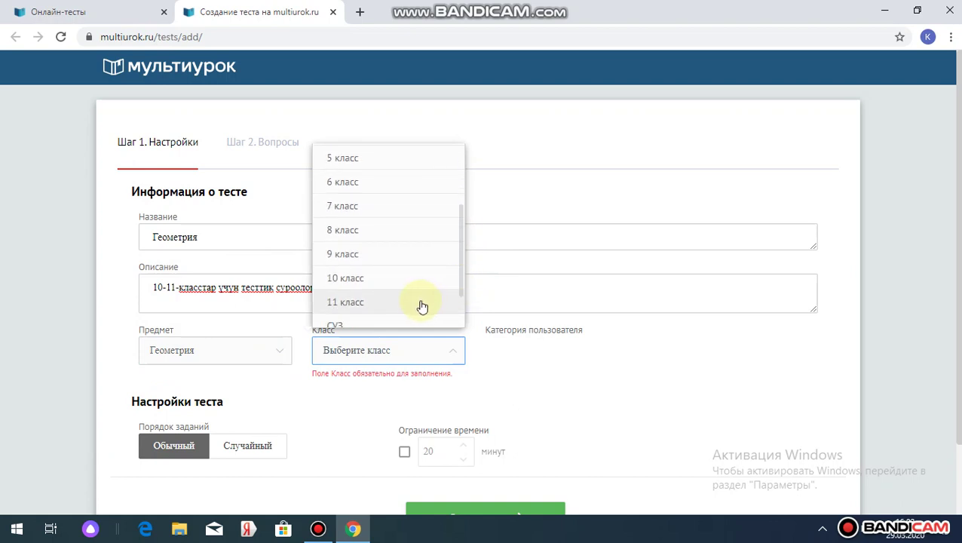
left_click(428, 303)
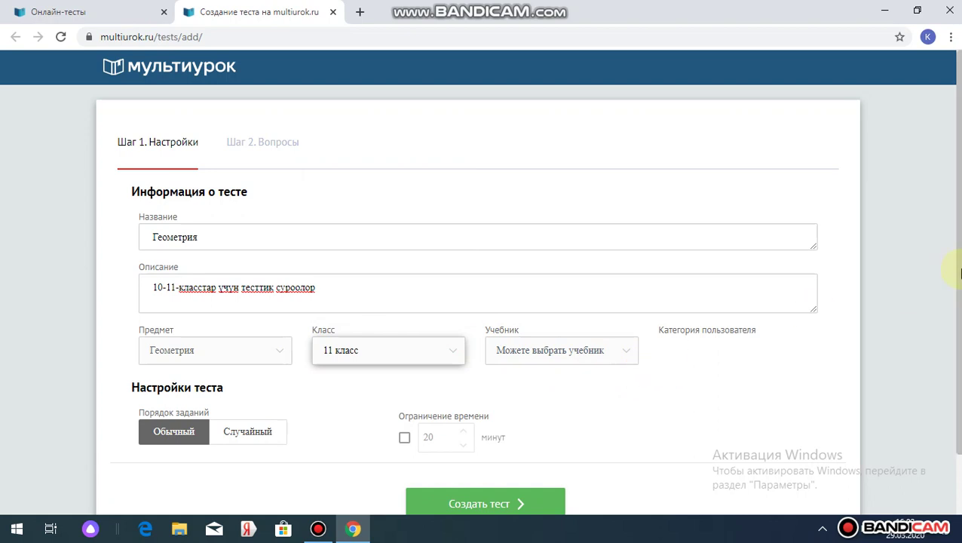
scroll(956, 249, "down", 1)
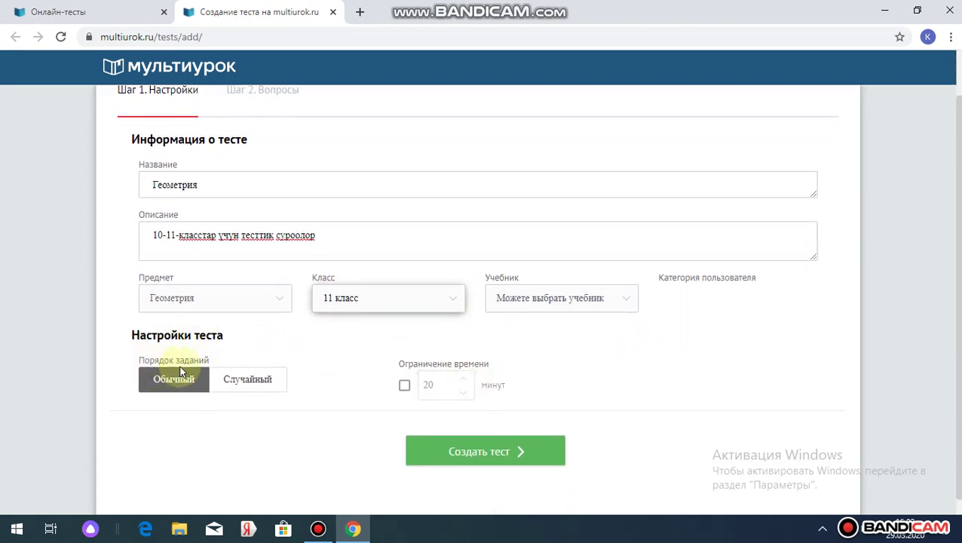
- Set Случайный task order and a 20-minute time limit, then click Создать тест
left_click(245, 384)
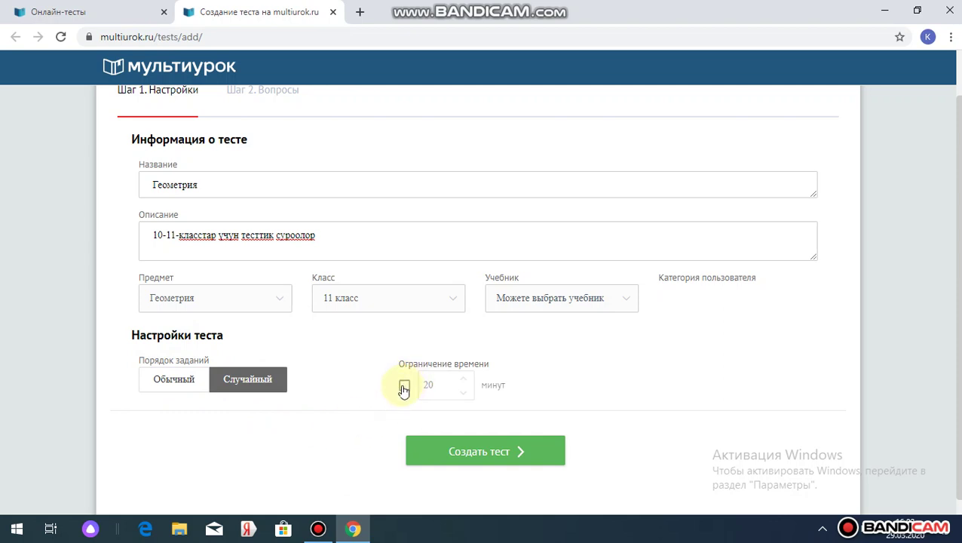
left_click(404, 386)
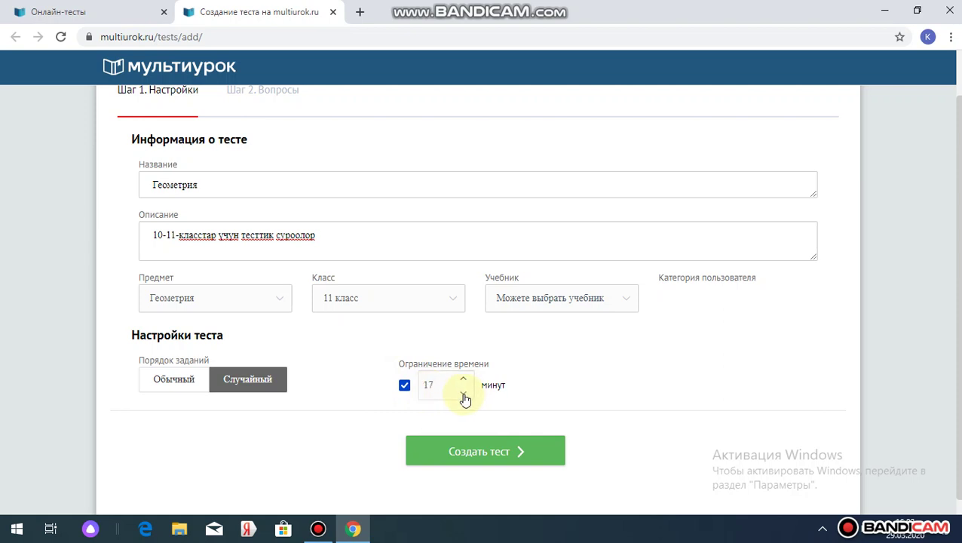
double_click(464, 380)
left_click(464, 380)
left_click(474, 453)
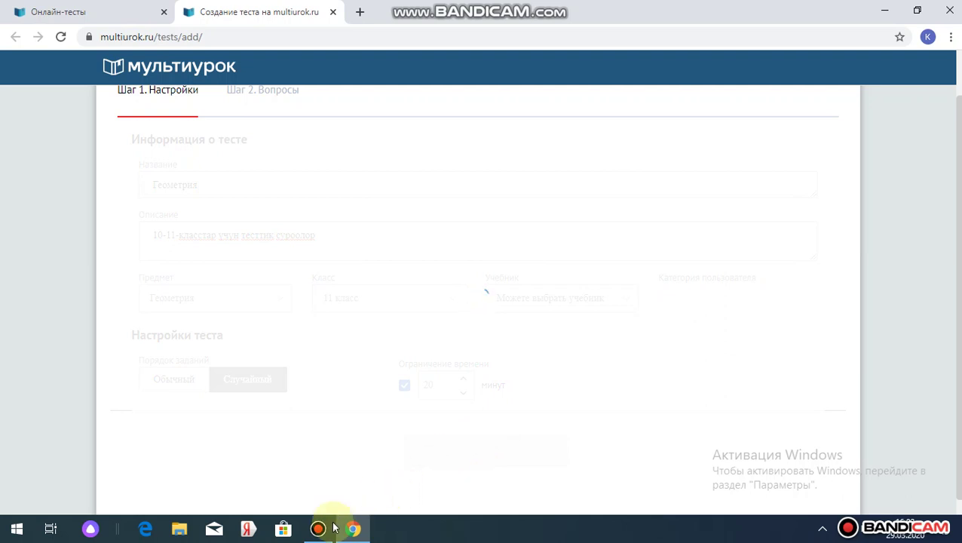
mouse_move(320, 532)
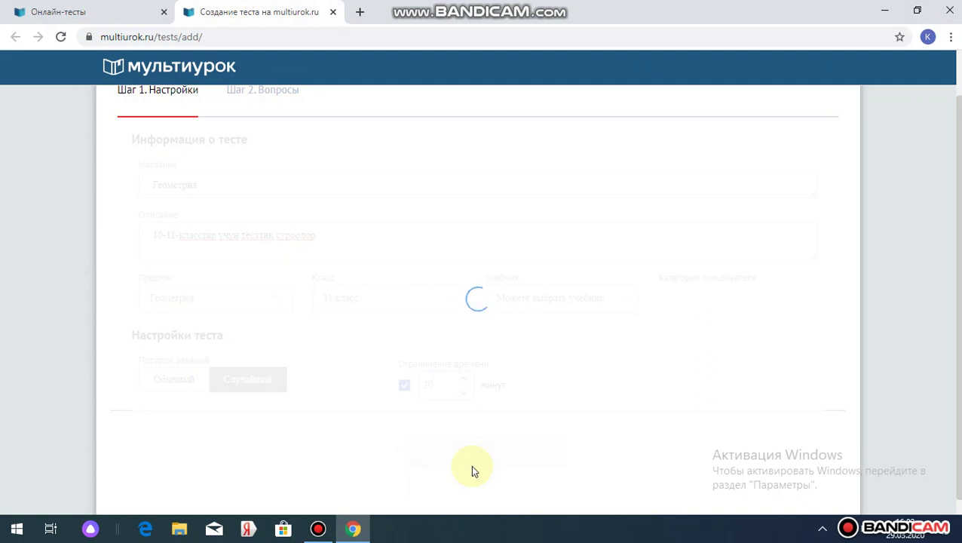
- Enter question 1's text: 'Квадратка окшош фигура эмне деп аталат?'
left_click(317, 529)
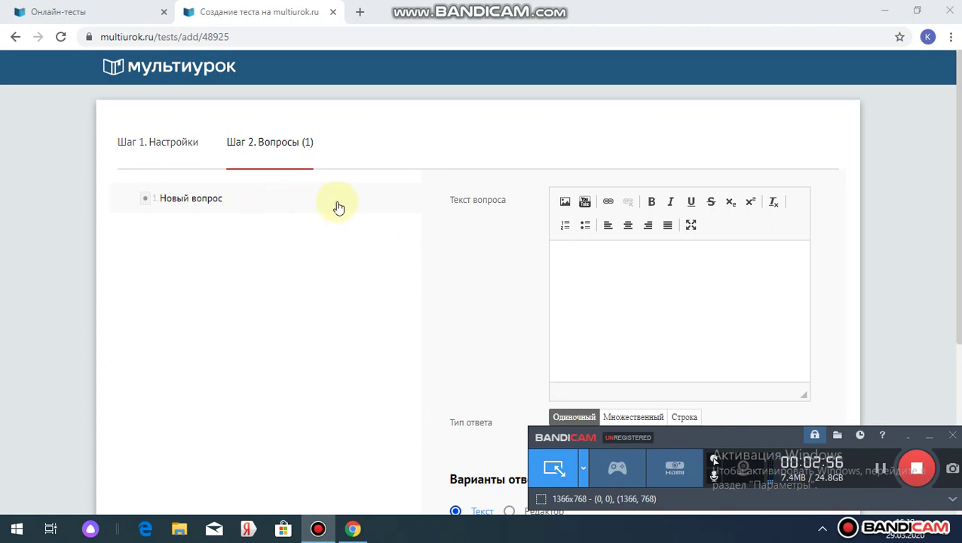
left_click(601, 260)
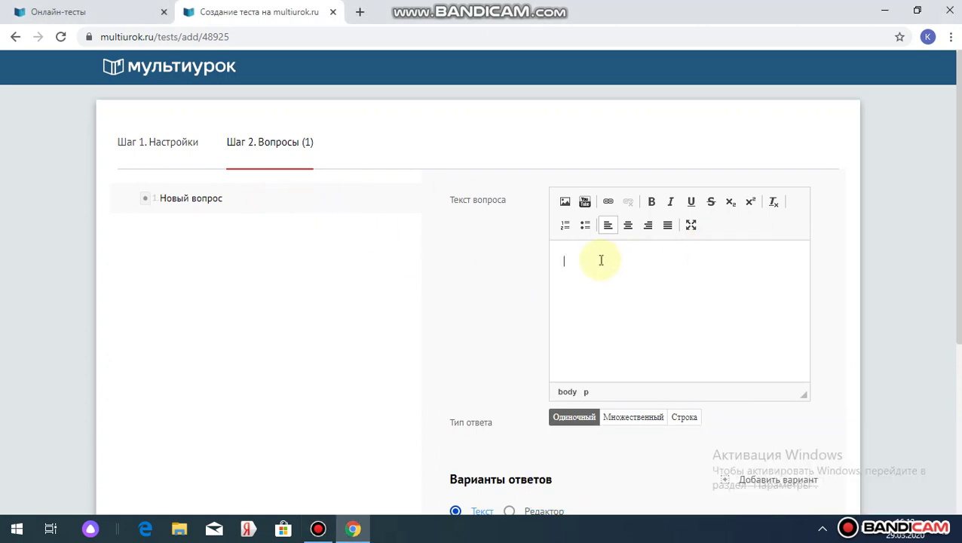
type("квадратг")
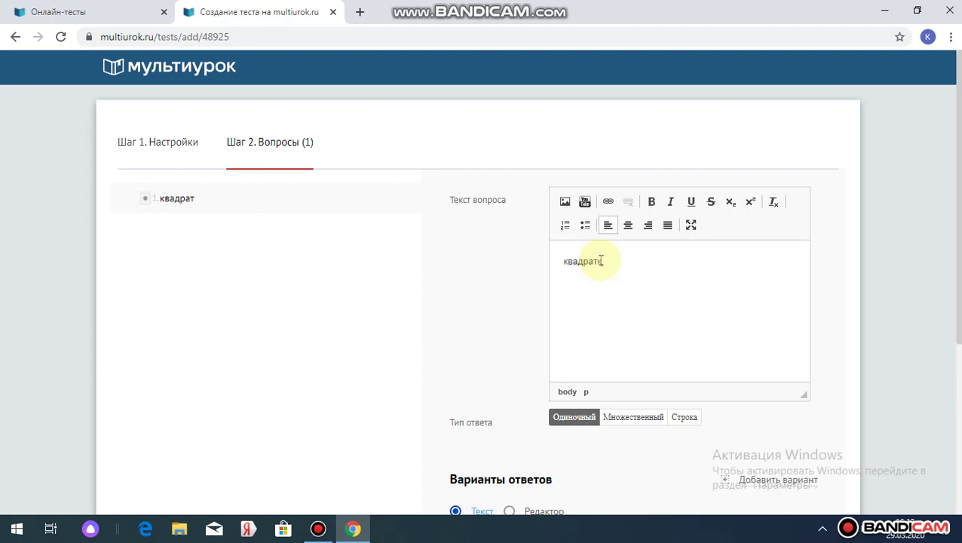
type("ка")
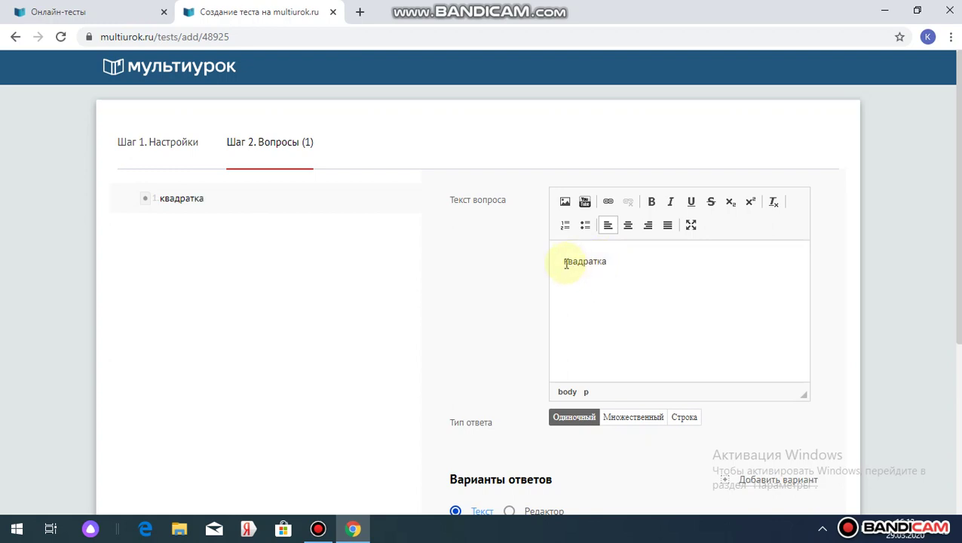
left_click(564, 261)
key("Delete")
type("К")
left_click(617, 265)
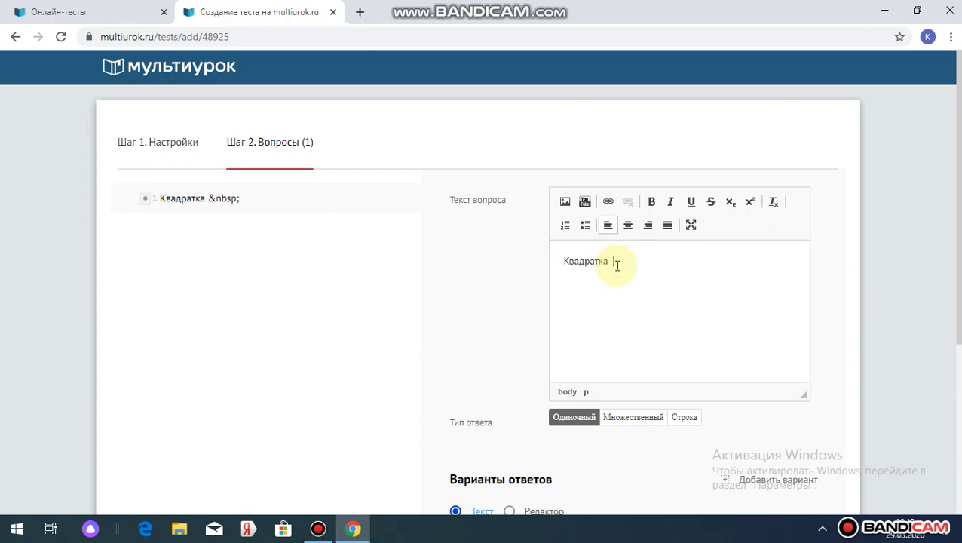
type("окшош ")
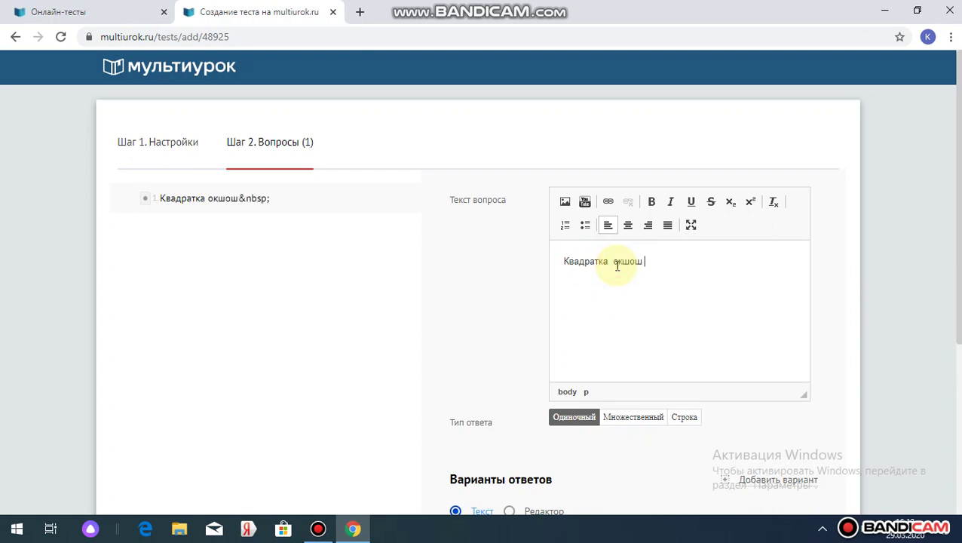
type("фигура ")
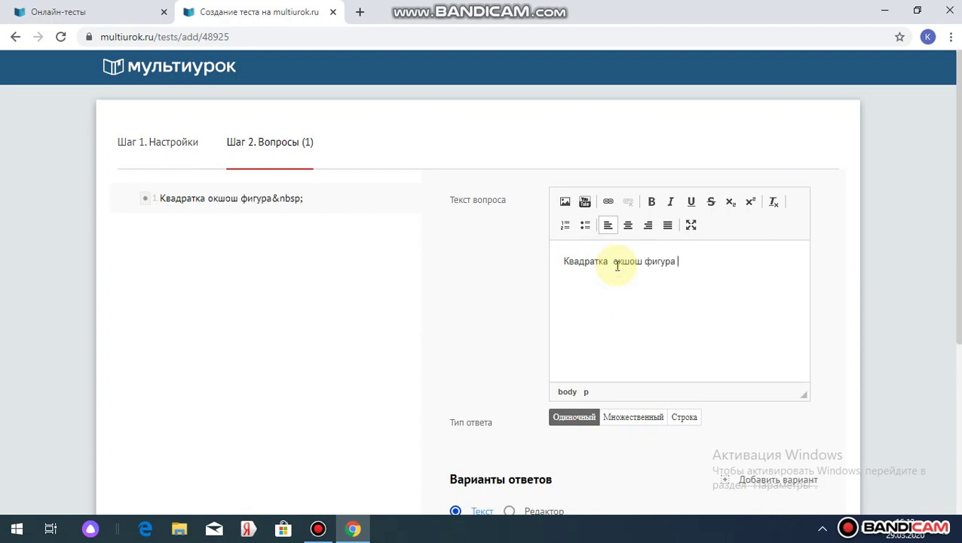
type("эмне д")
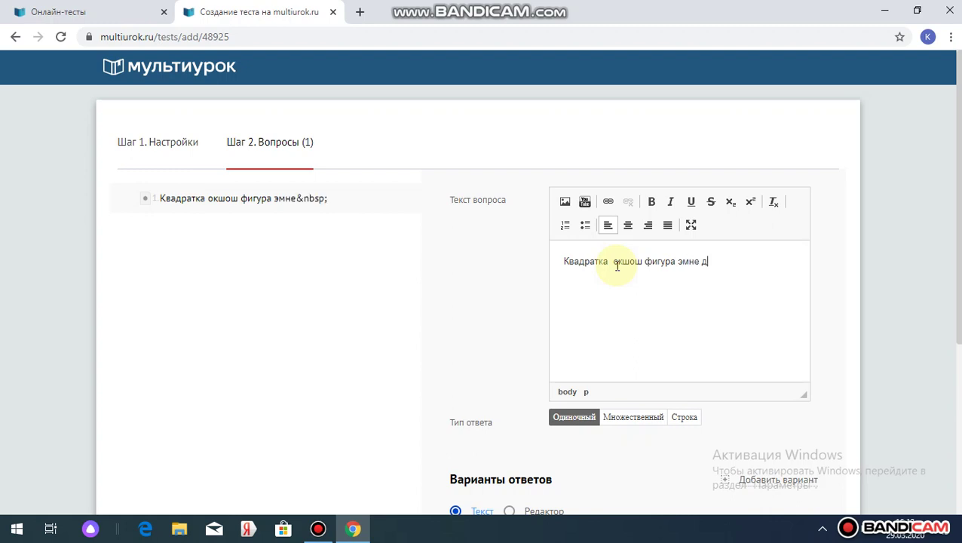
type("еп аталат?")
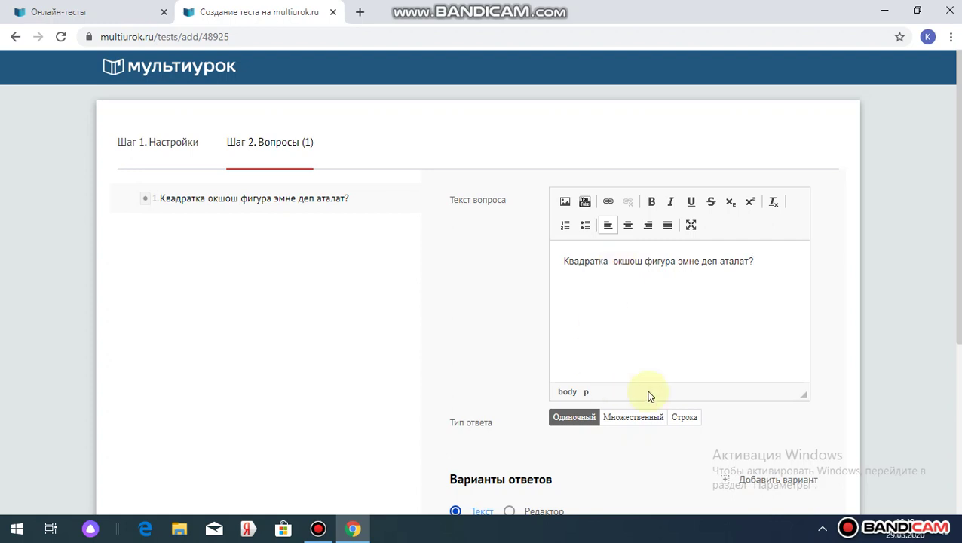
scroll(525, 282, "down", 3)
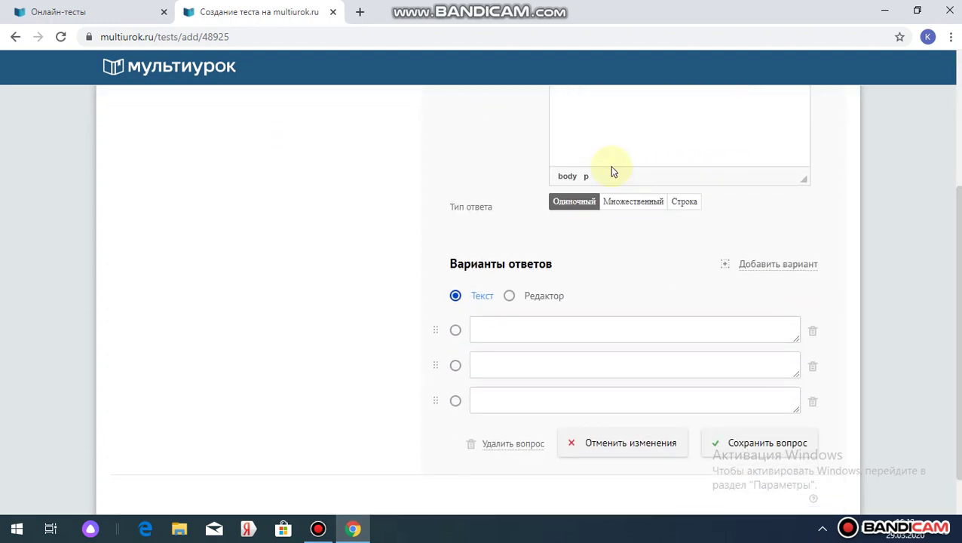
- Fill the first three answers: Квадрат, Трапеция, Параллелограмм
left_click(496, 334)
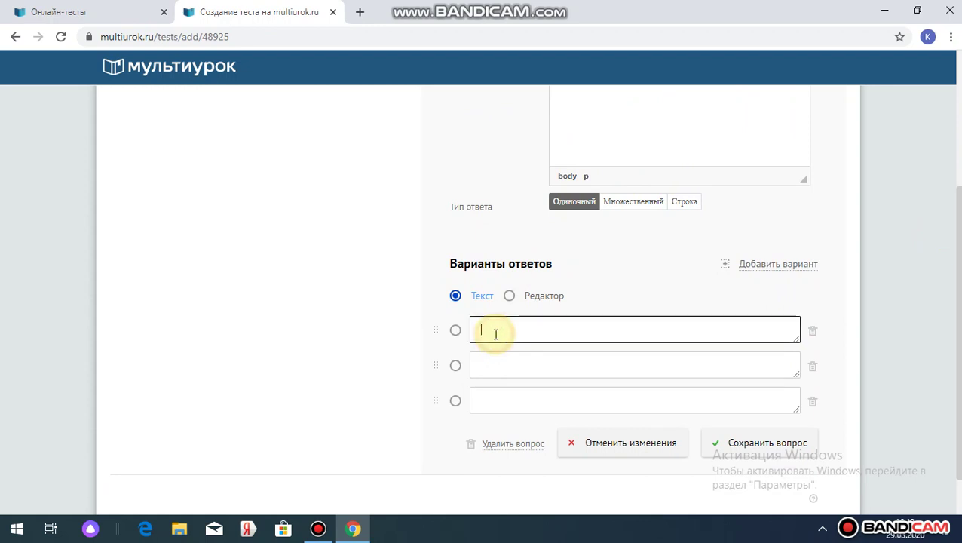
type("Квадрат")
left_click(484, 367)
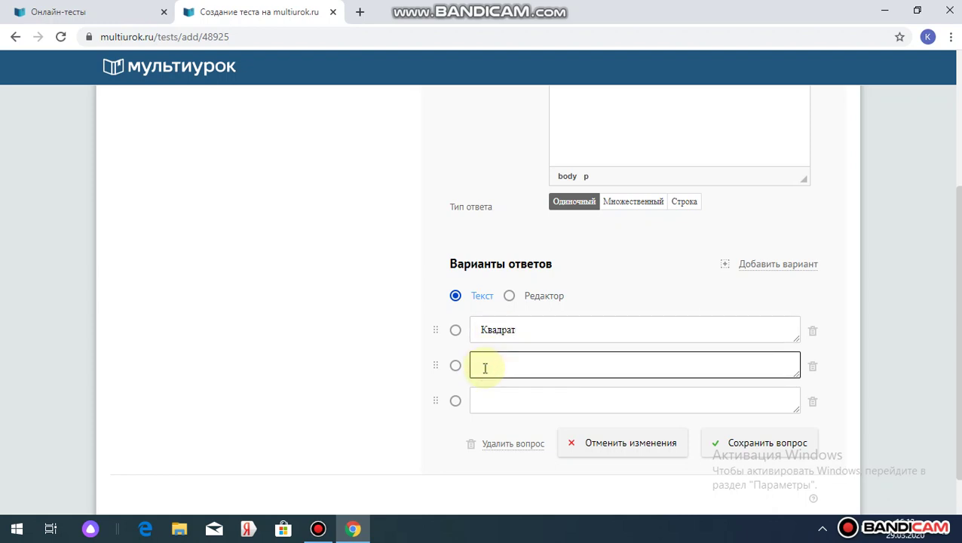
type("1")
key("BackSpace")
type("Трапеция")
left_click(488, 397)
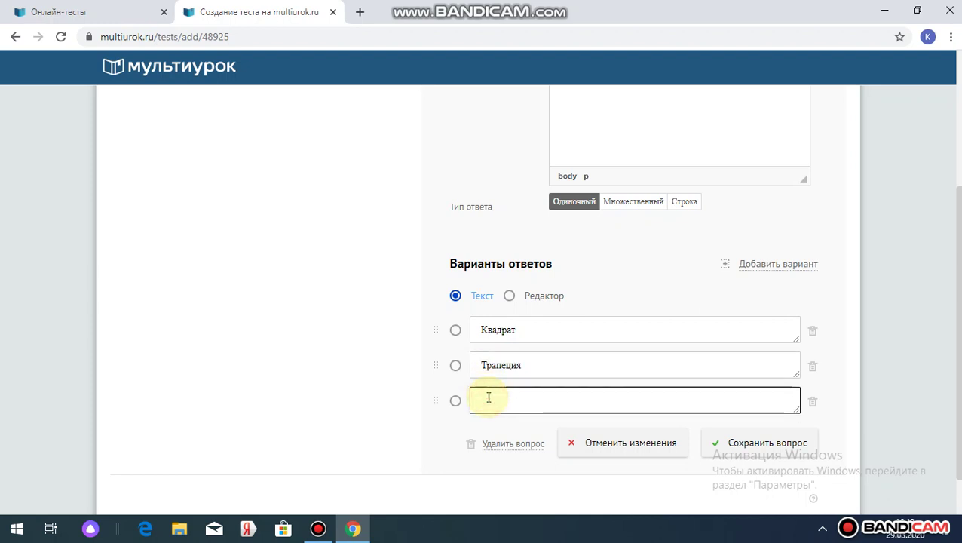
type("Ап")
type("параллел")
type("ограмм")
left_click(489, 400)
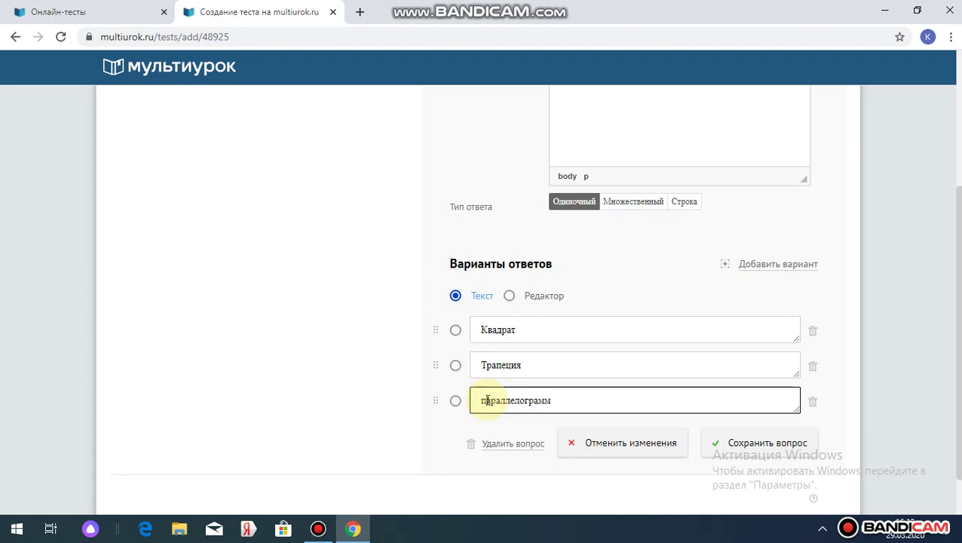
key("BackSpace")
type("П")
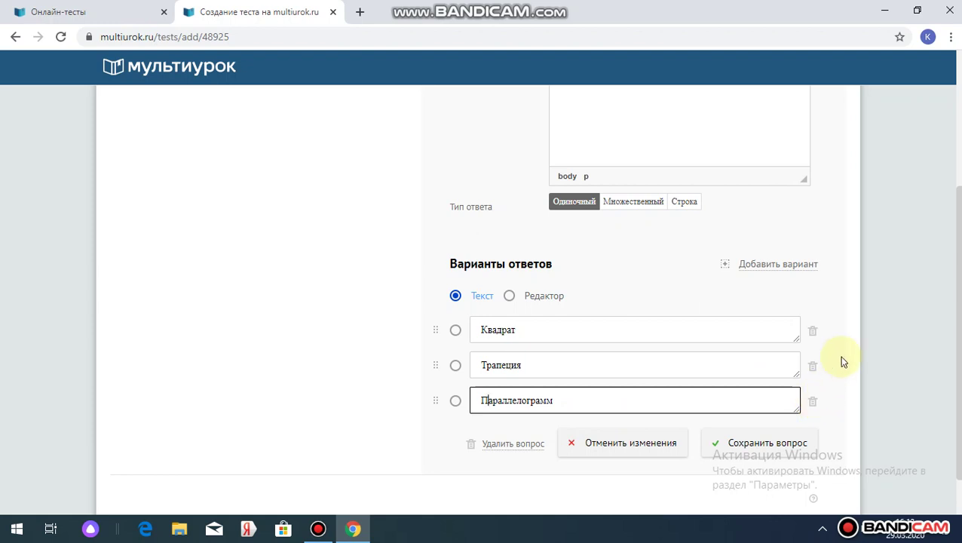
- Add a fourth answer 'Куб', mark Квадрат correct, and save the question
left_click(778, 265)
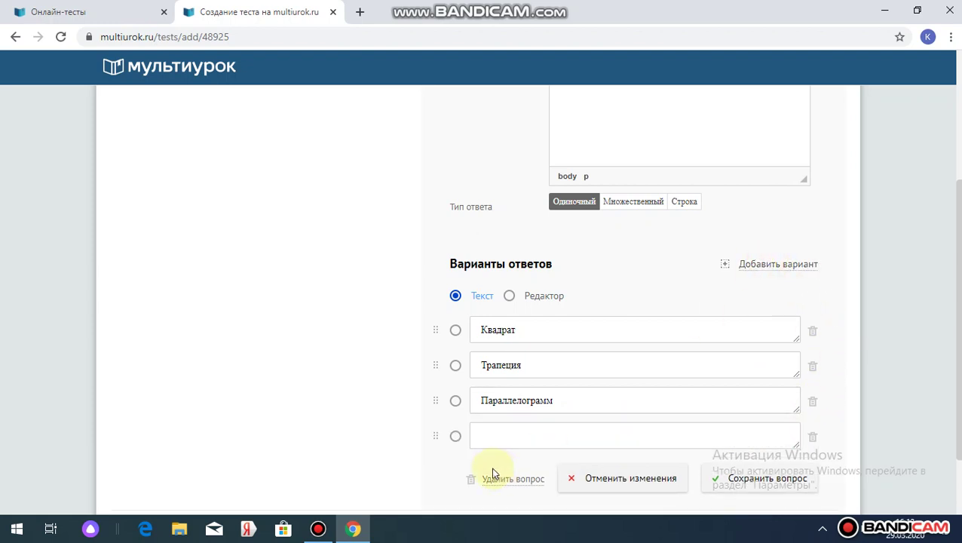
left_click(481, 434)
type("Куб")
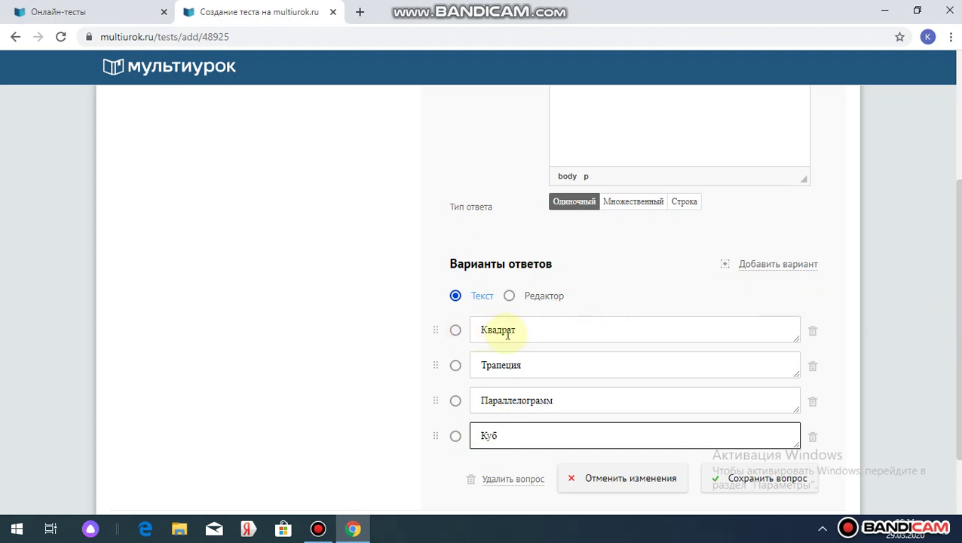
left_click(456, 330)
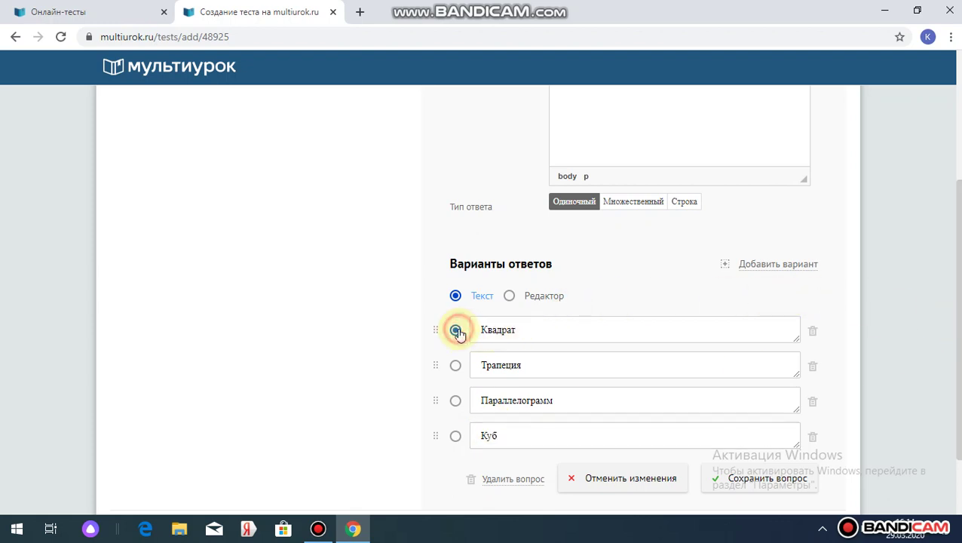
left_click(761, 480)
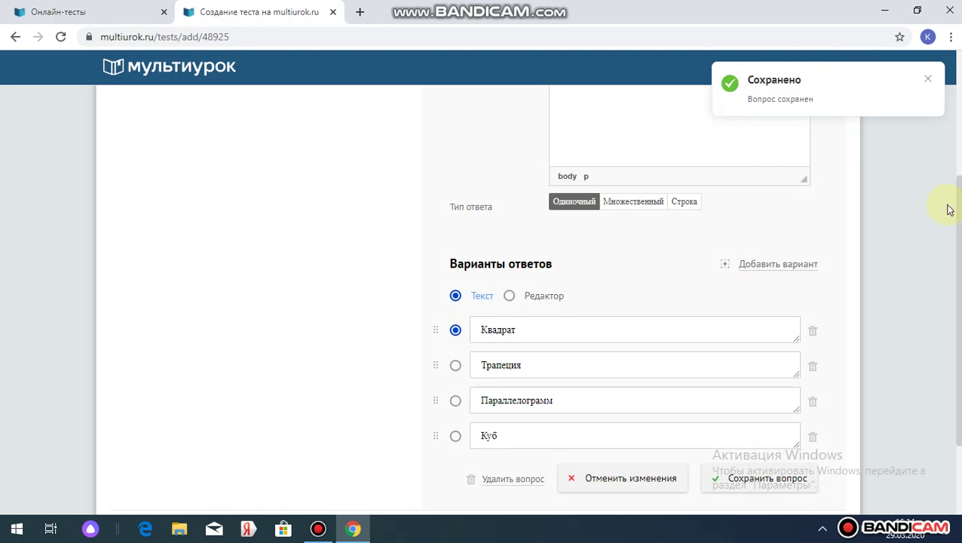
left_click_drag(958, 211, 951, 119)
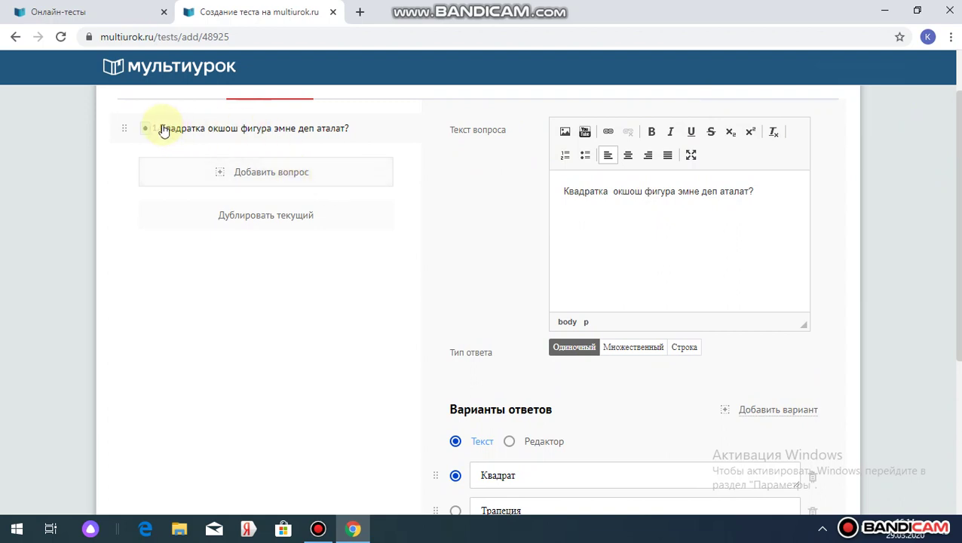
- Add question 2: ABC similar to A1B1C1, BC=2, AC=3, AB=4, B1C1=10, A1C1=15; find A1B1
left_click(287, 172)
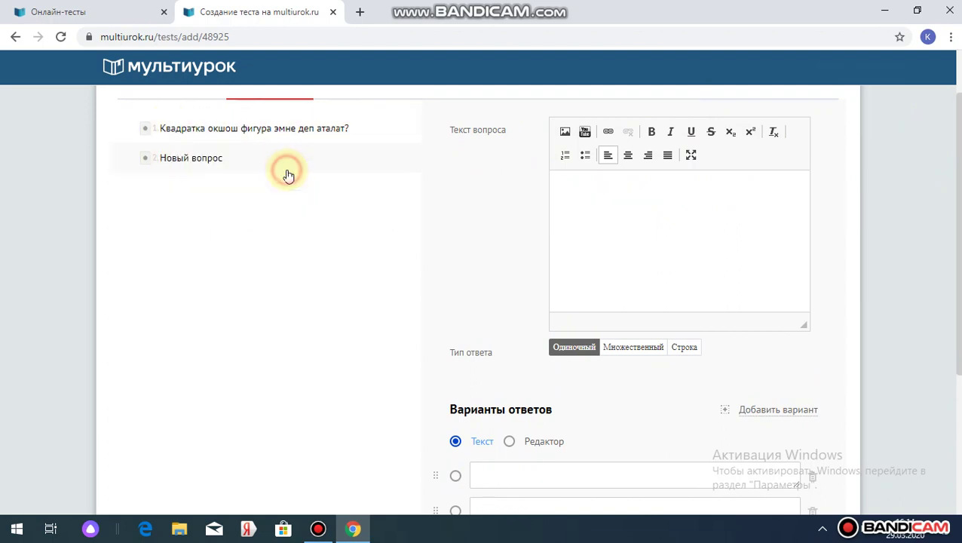
left_click(595, 196)
type("ABC")
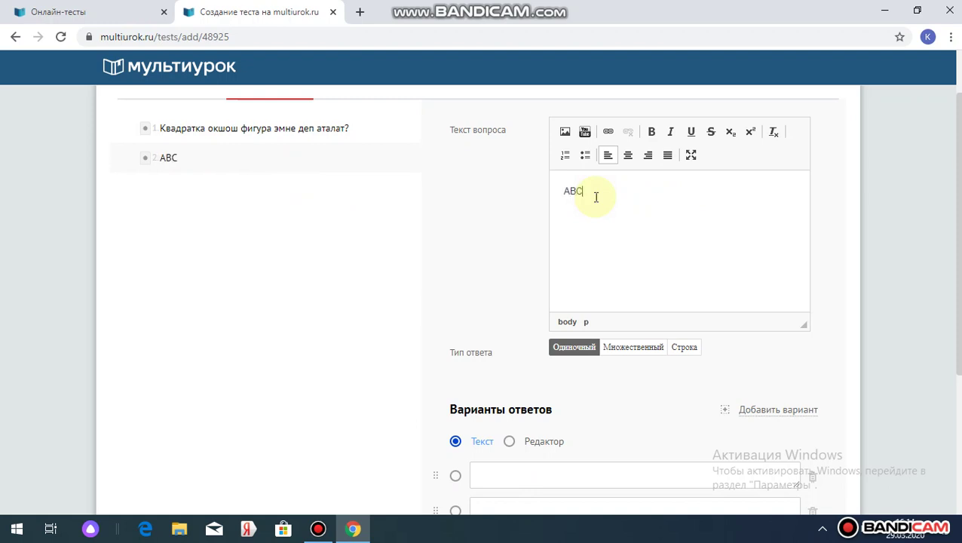
type(" үч бурчтугу Ф1")
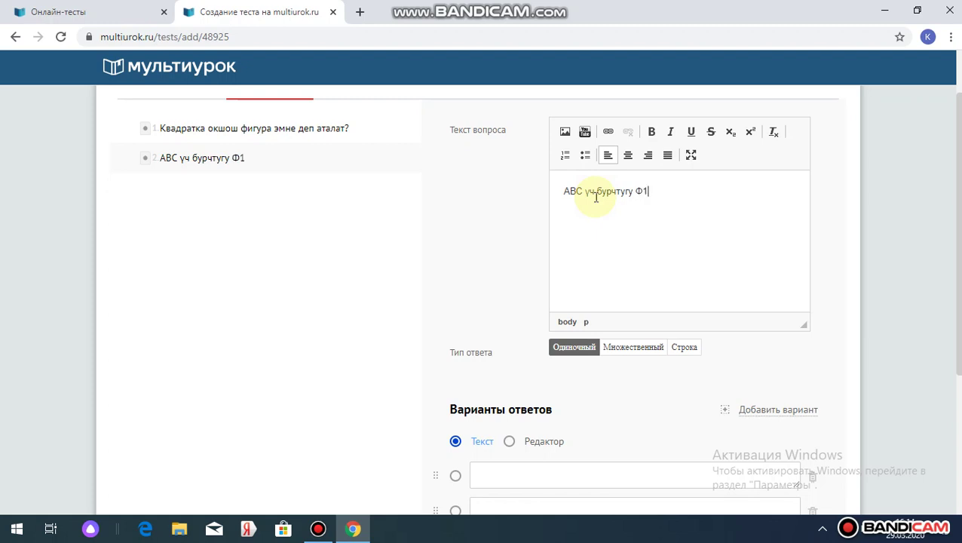
key("BackSpace")
key("BackSpace")
type("A1B1C1")
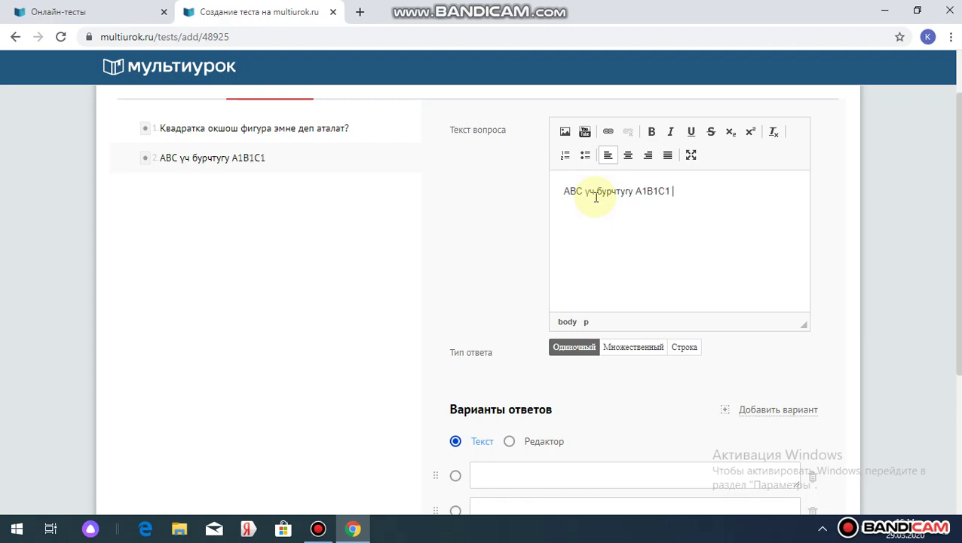
type(" үч бурчтугуна окшош")
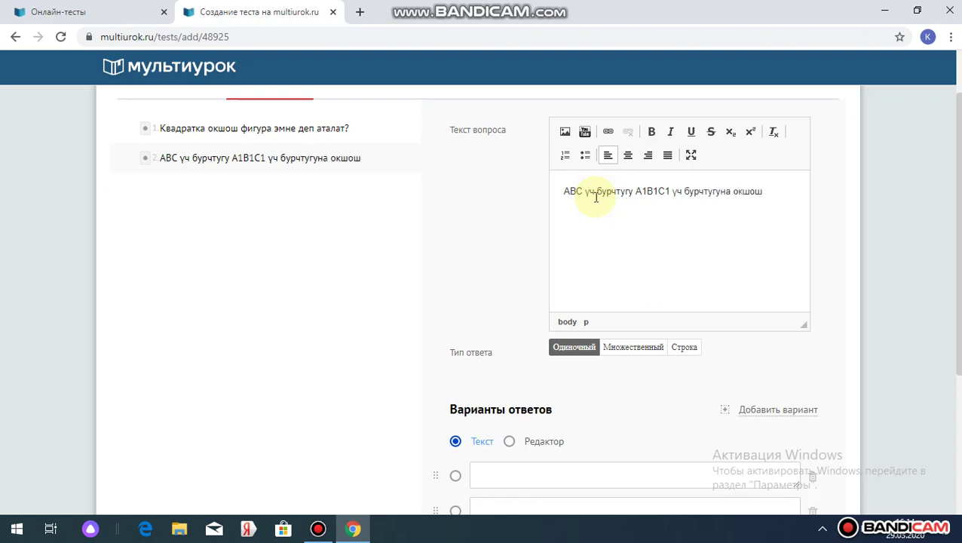
type(". Эгерде BC=")
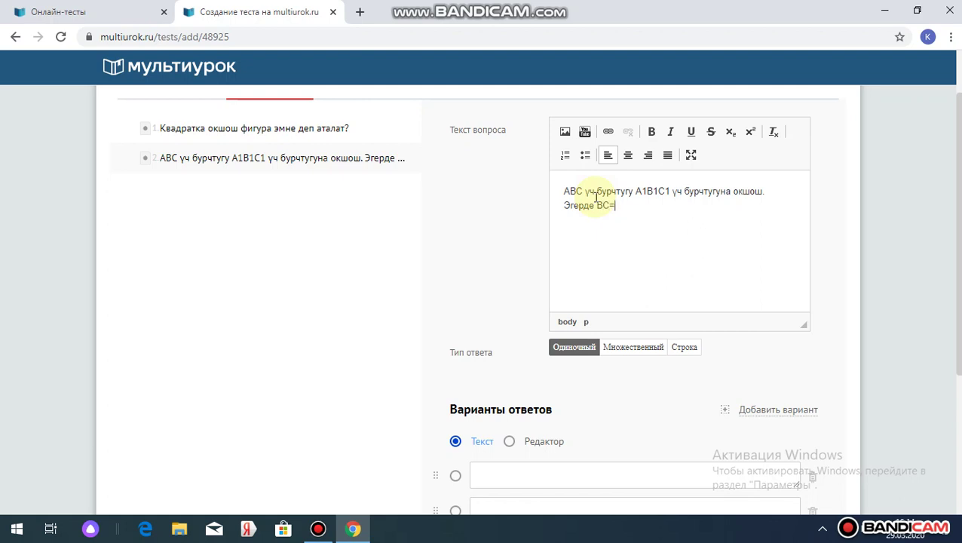
type("2")
type(", Ac")
type("C")
type("=")
type("3")
type(", AB")
type("=4, ал эми")
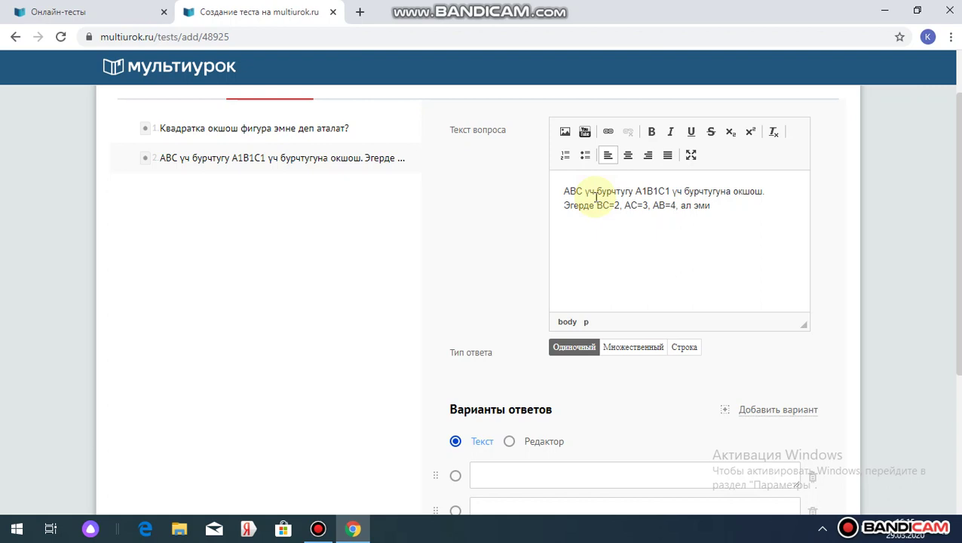
type(" B1C1=10, A1C1=15")
key("Return")
type("ю")
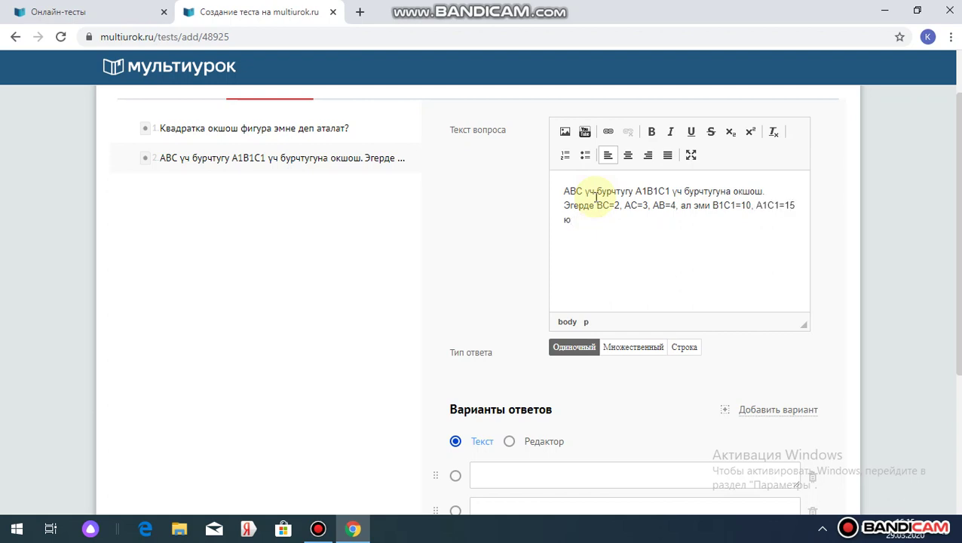
key("BackSpace")
key("BackSpace")
key("Return")
type("болсо, А1В1 жагын")
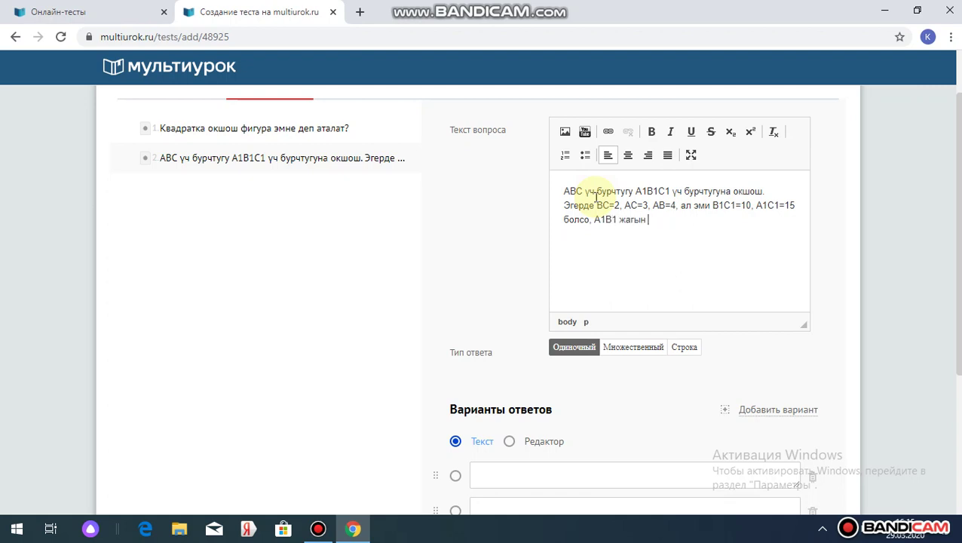
type(" тапкыла?")
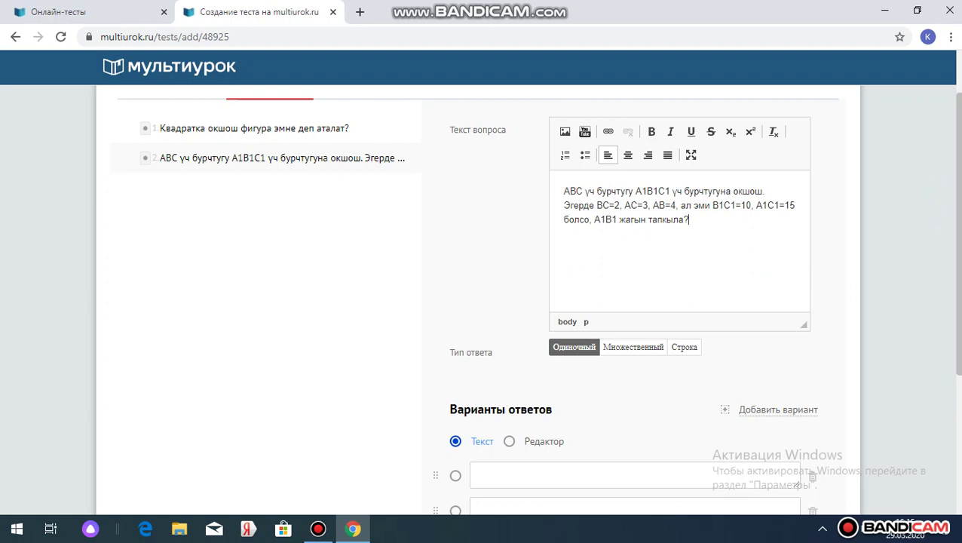
scroll(659, 396, "down", 3)
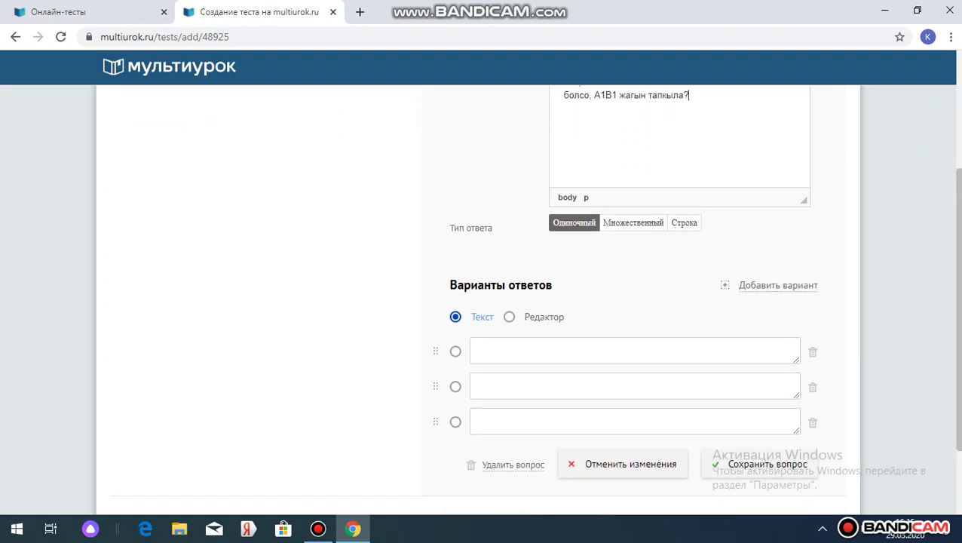
- Enter the answers 10, 20 and 5 for question 2
left_click(499, 349)
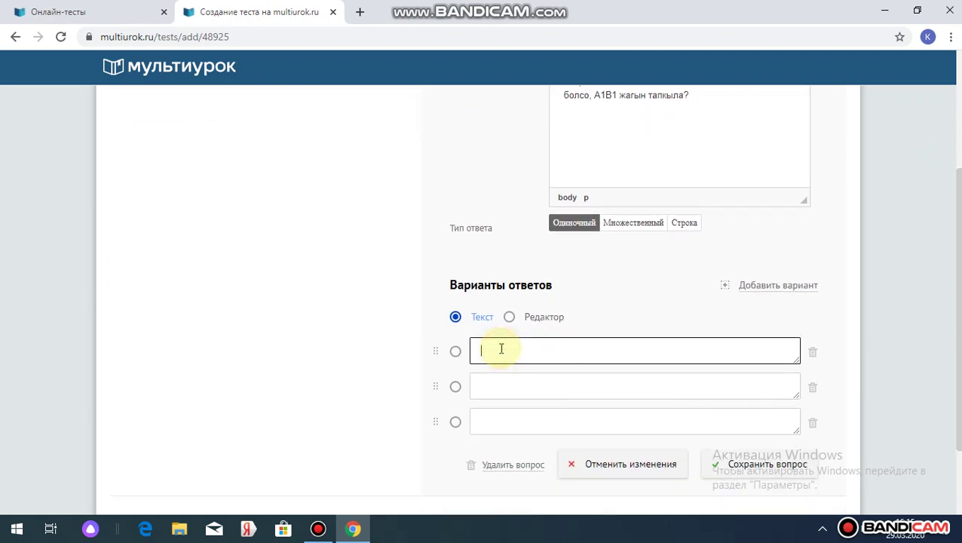
type("10")
left_click(489, 383)
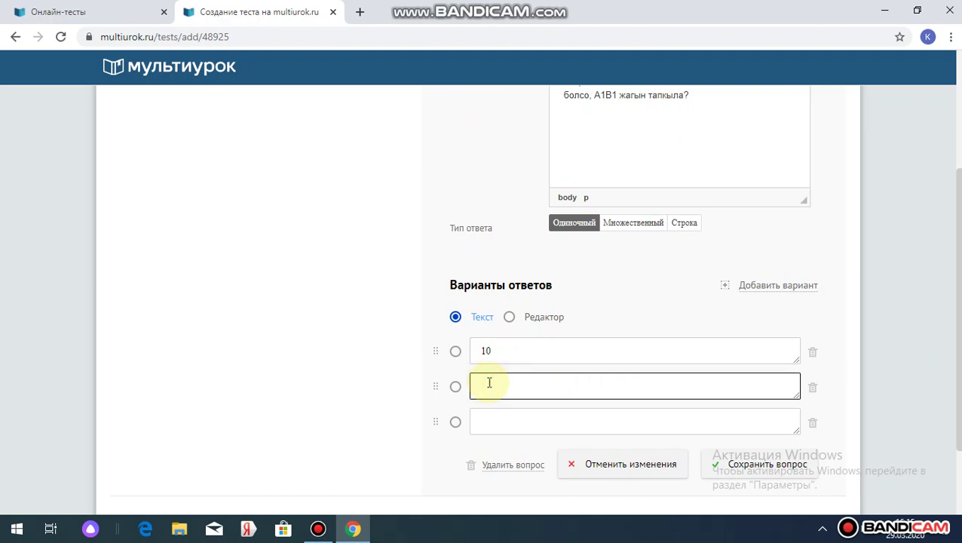
type("20")
left_click(484, 422)
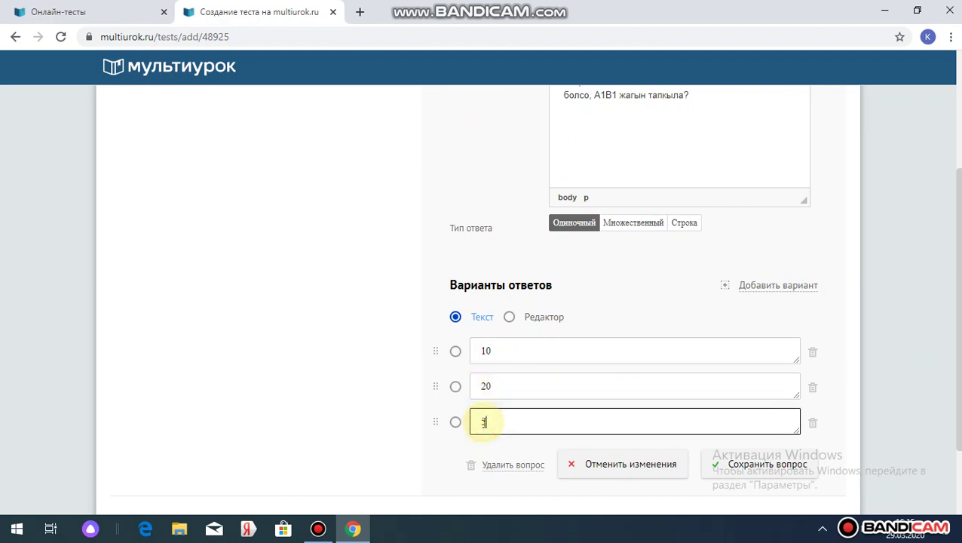
type("5")
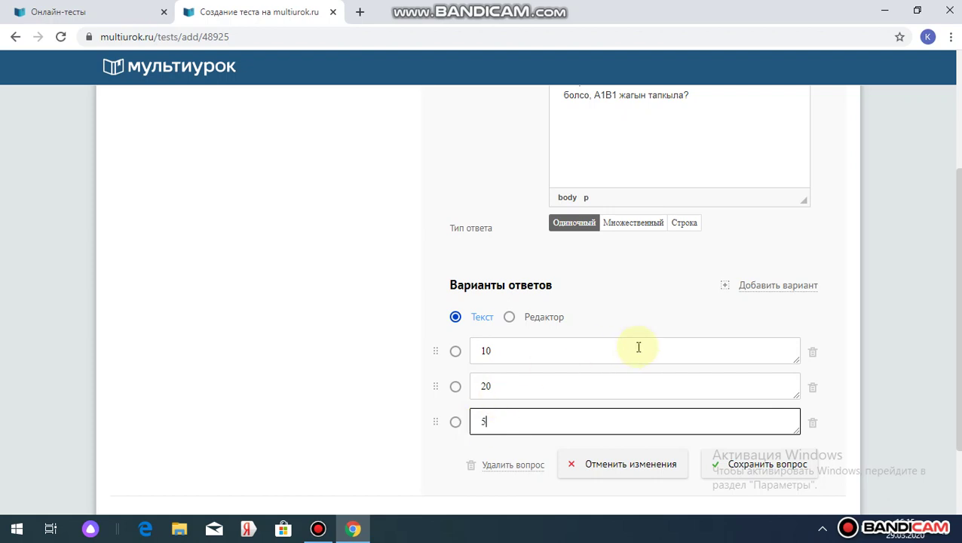
- Add a fourth answer 15, mark 20 correct, and save question 2
left_click(772, 291)
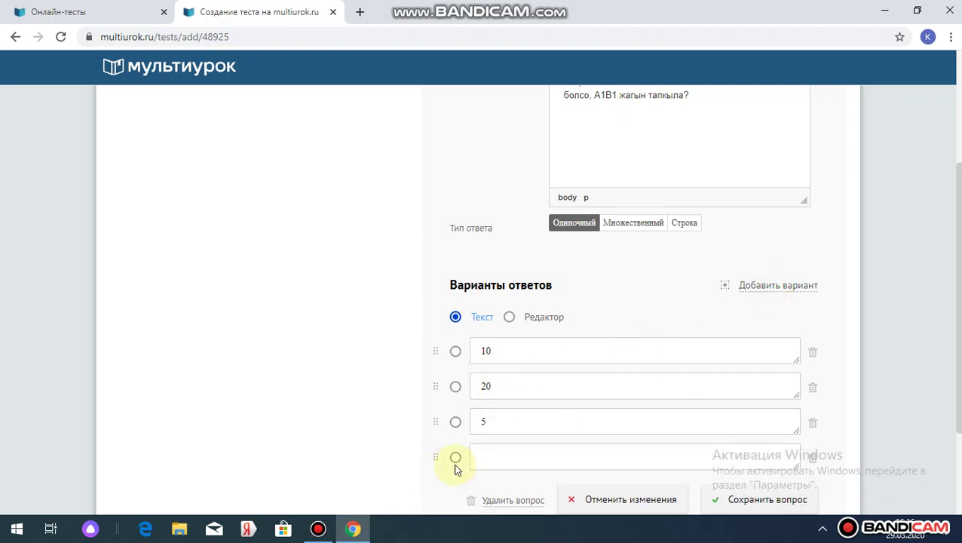
left_click(485, 454)
type("15")
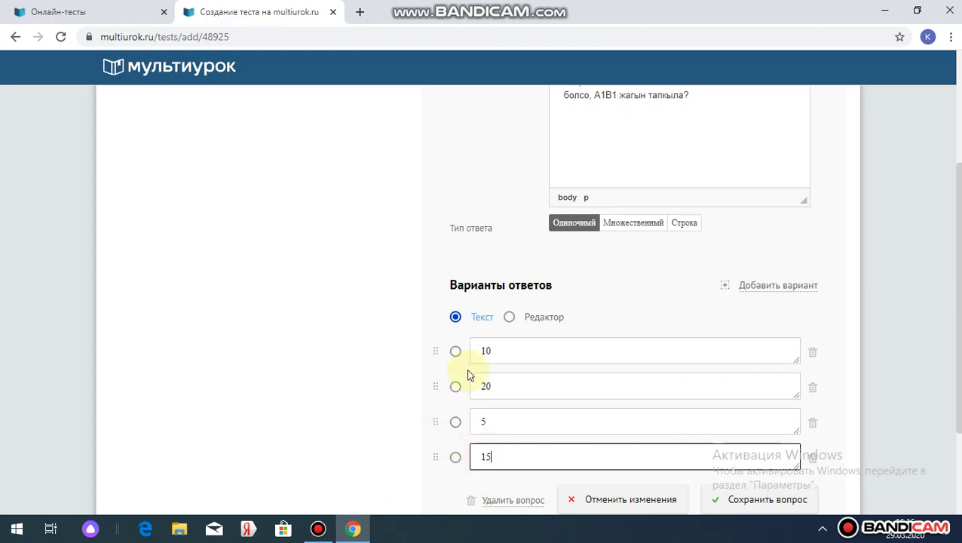
left_click(456, 386)
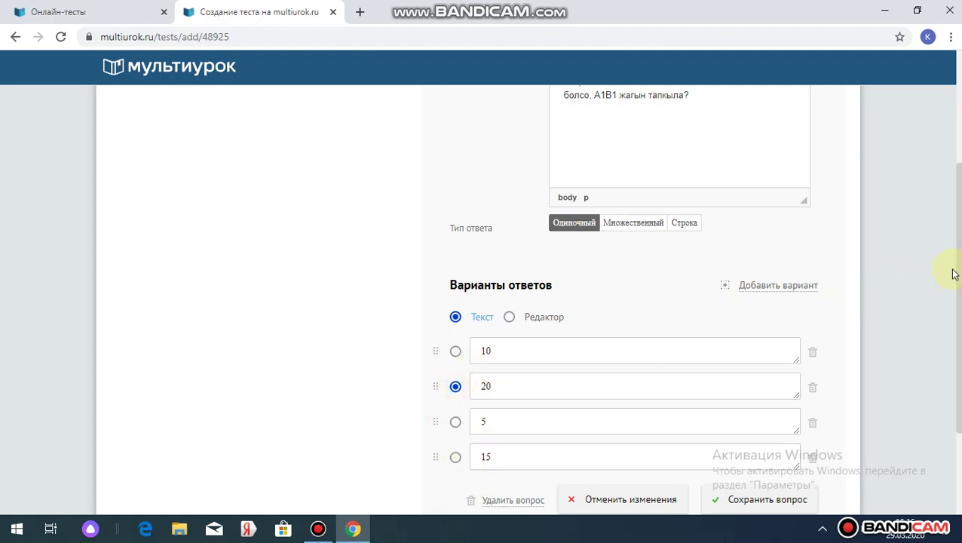
left_click_drag(951, 291, 952, 374)
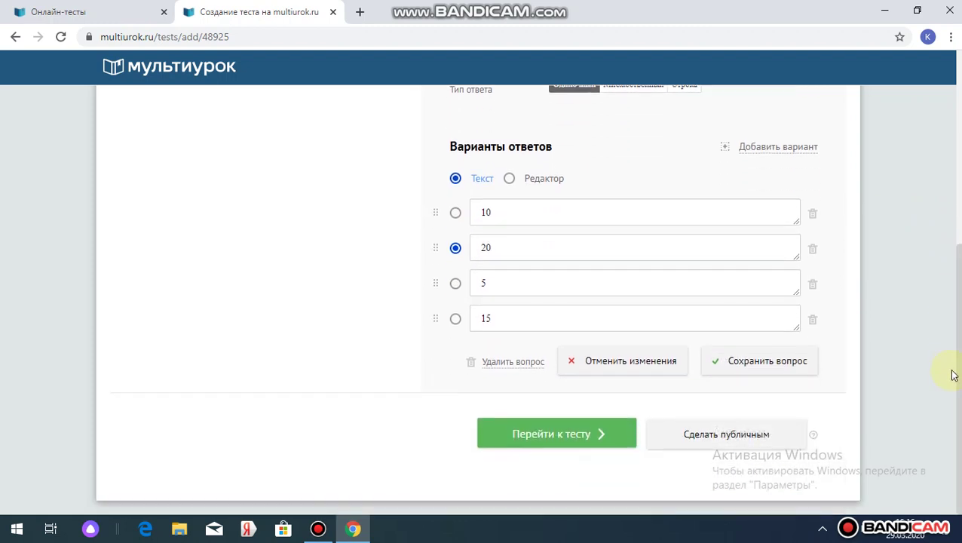
left_click(767, 362)
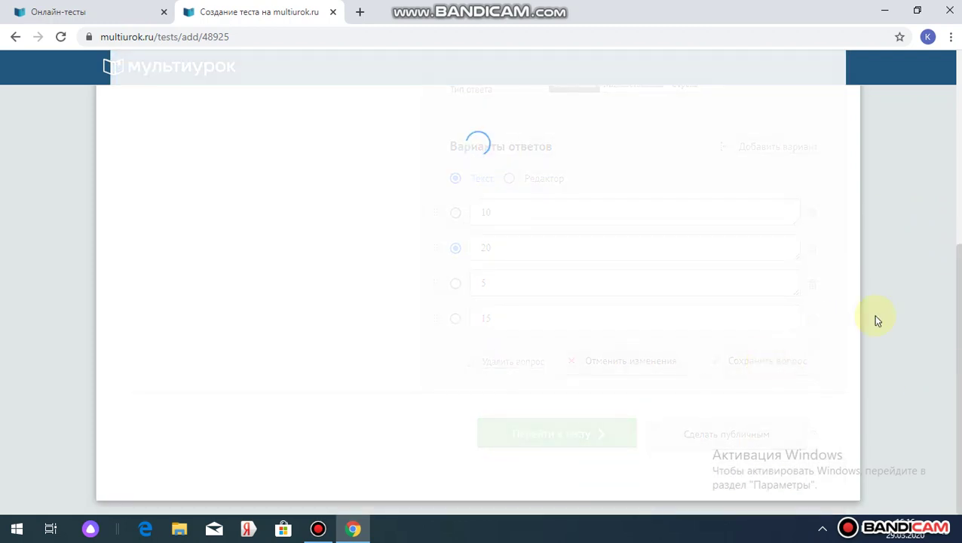
- Close the 'Создание теста' tab to return to the profile's Тесты list
left_click(317, 528)
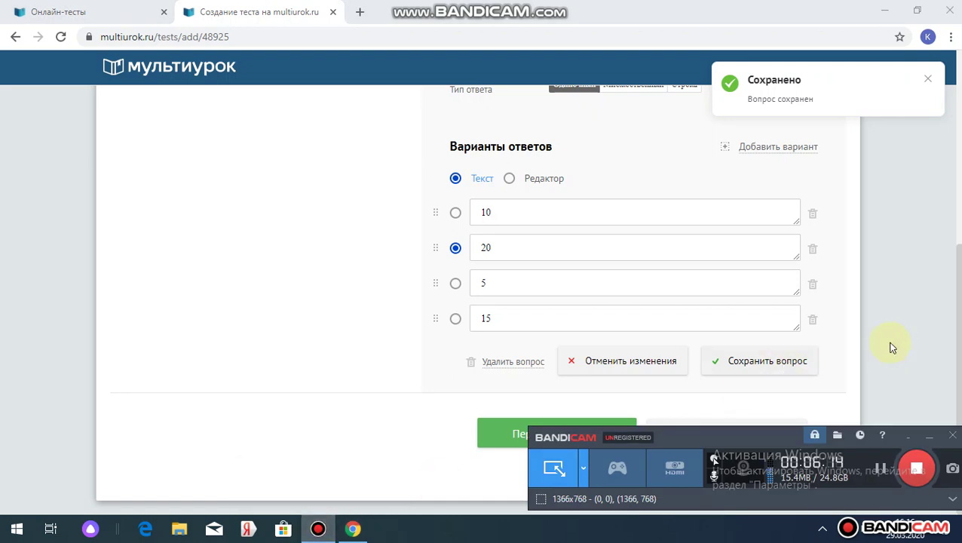
left_click(732, 392)
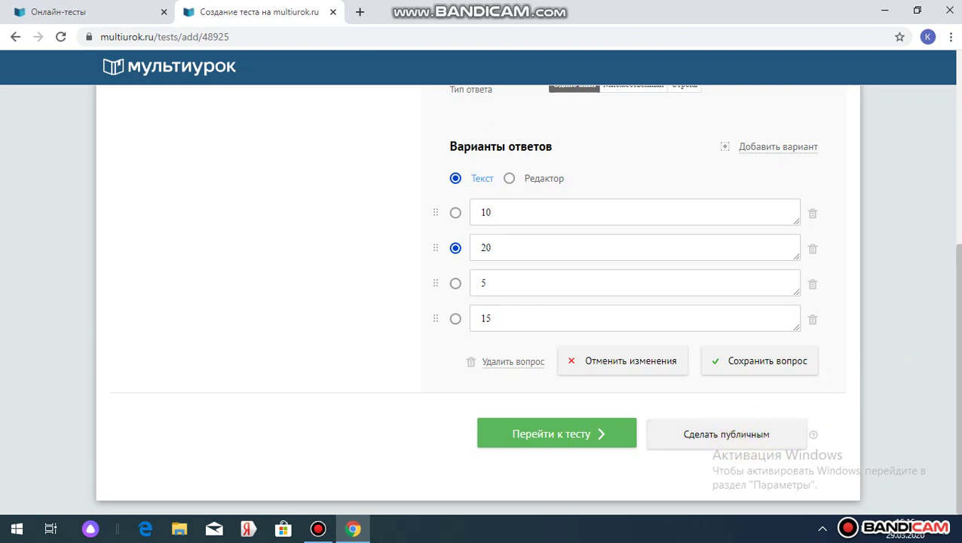
left_click_drag(956, 330, 956, 185)
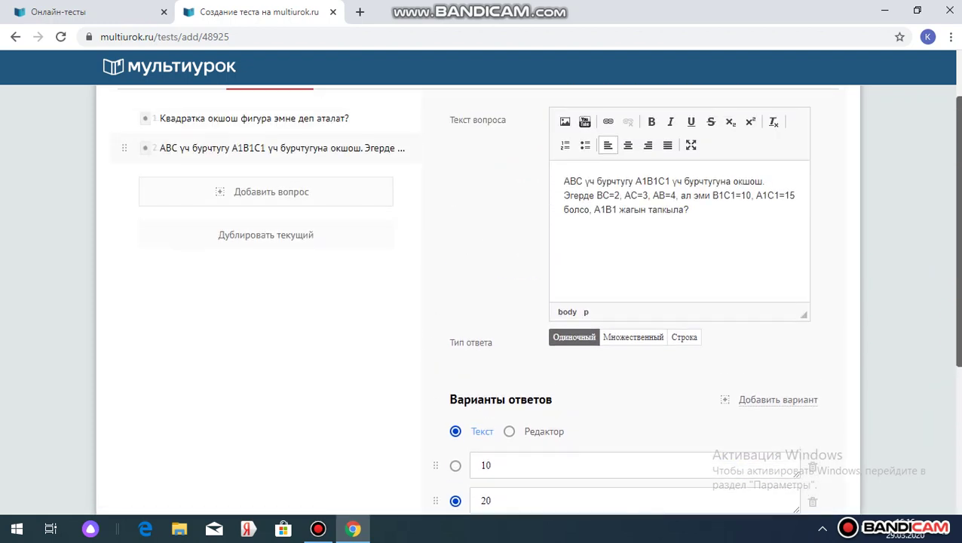
scroll(538, 296, "up", 2)
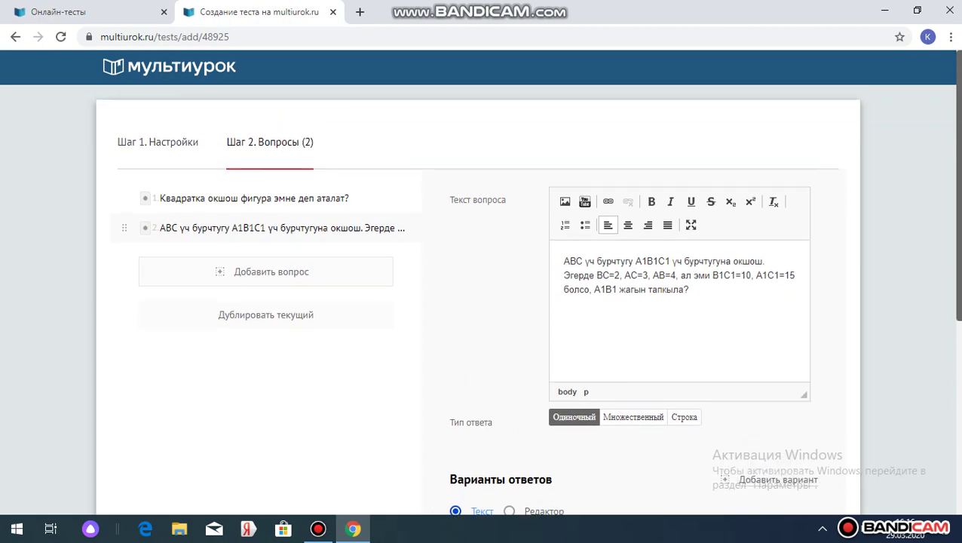
left_click(333, 12)
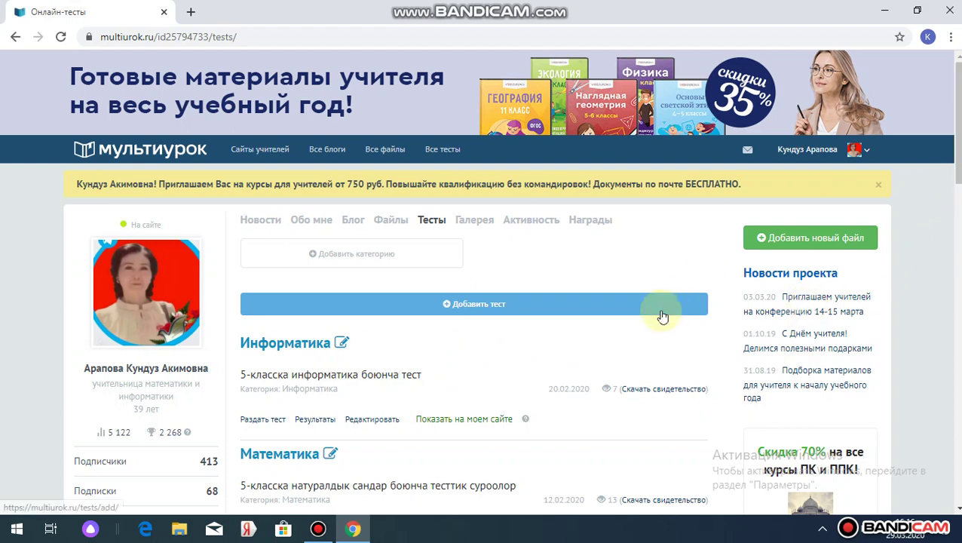
left_click(318, 528)
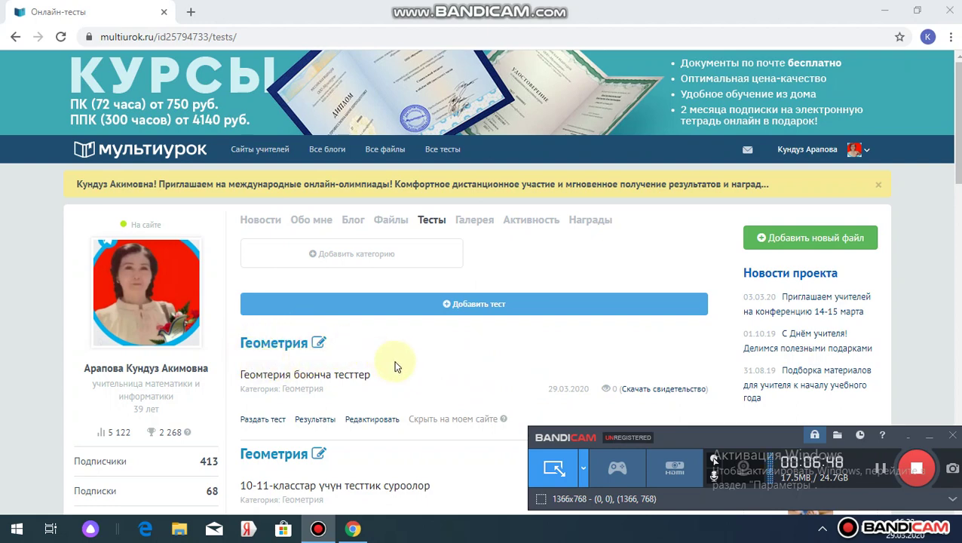
left_click(269, 421)
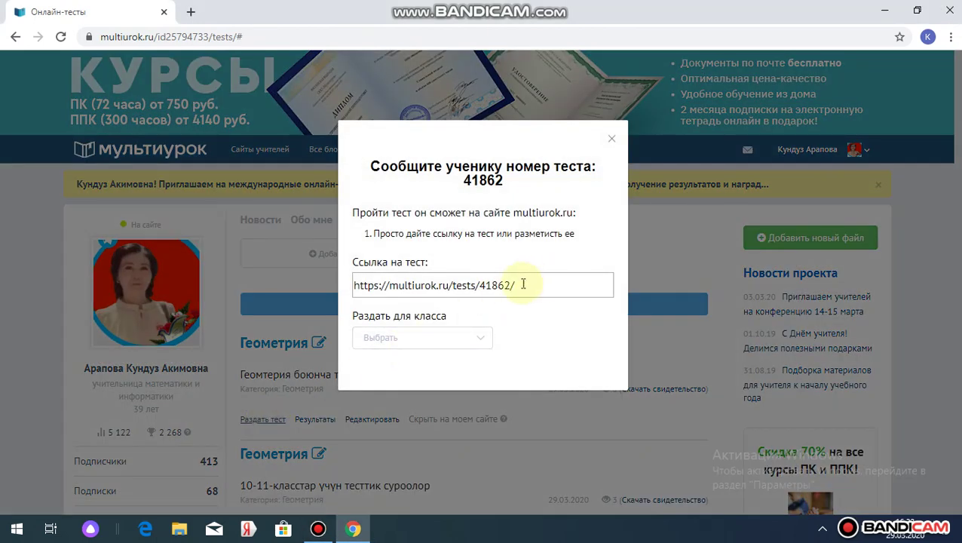
left_click_drag(523, 284, 354, 286)
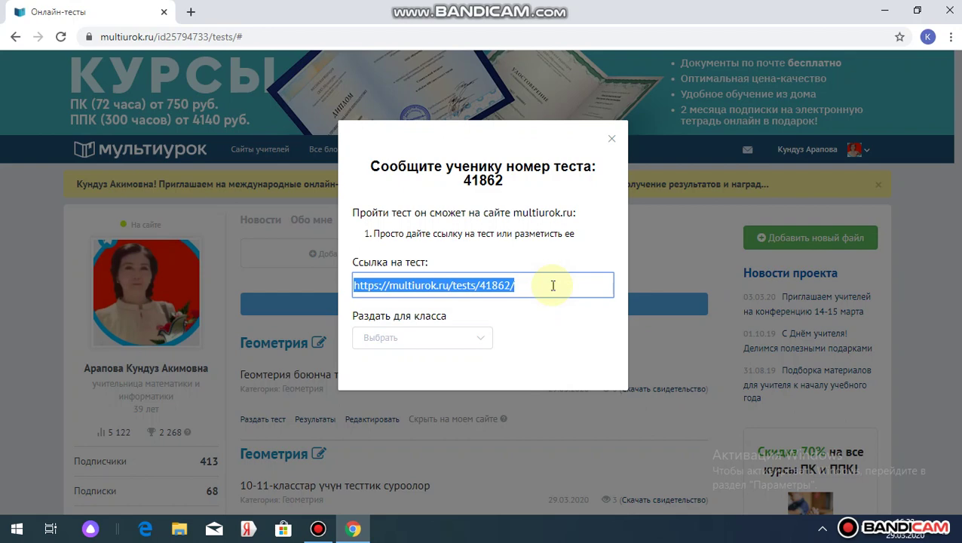
left_click(613, 138)
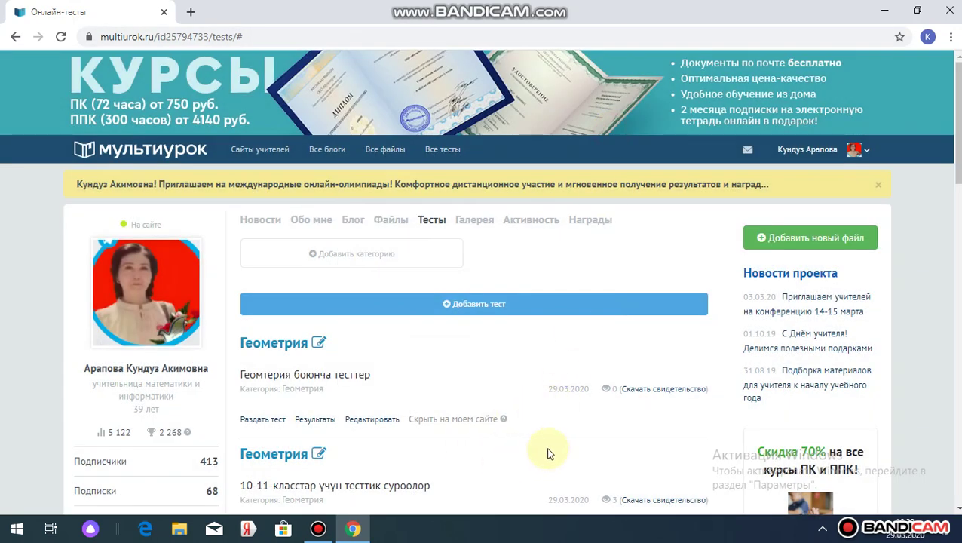
- Check the Геометрия and Информатика results, then open the География test's Результаты
left_click(314, 419)
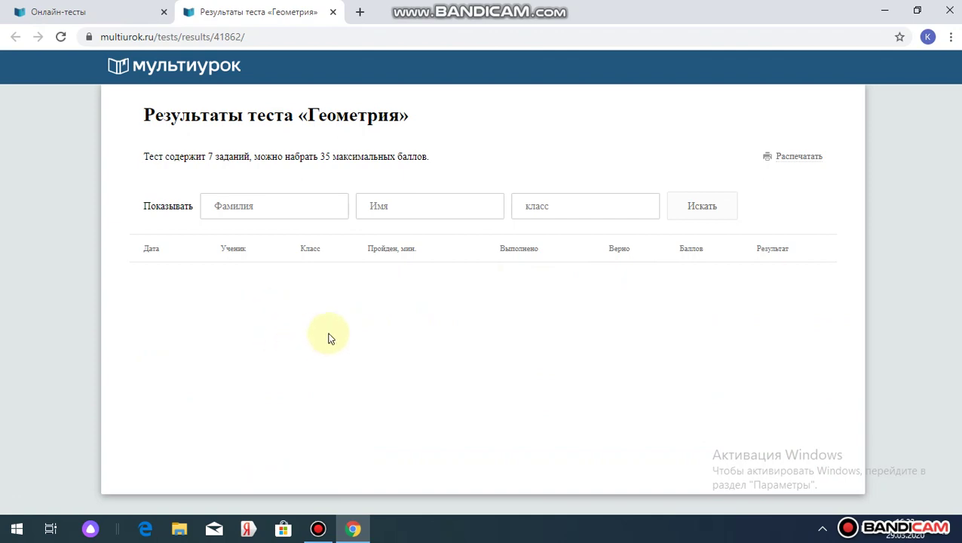
left_click(332, 12)
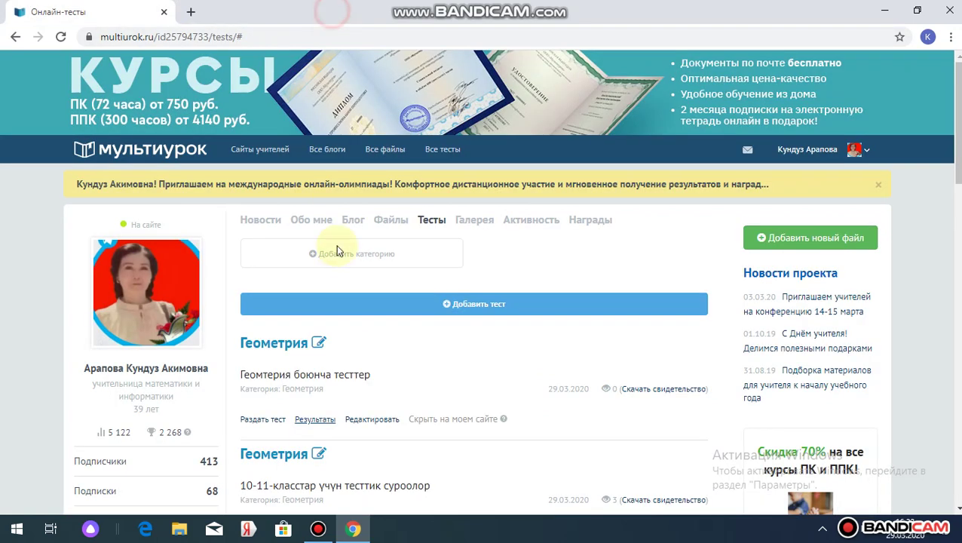
scroll(483, 301, "down", 5)
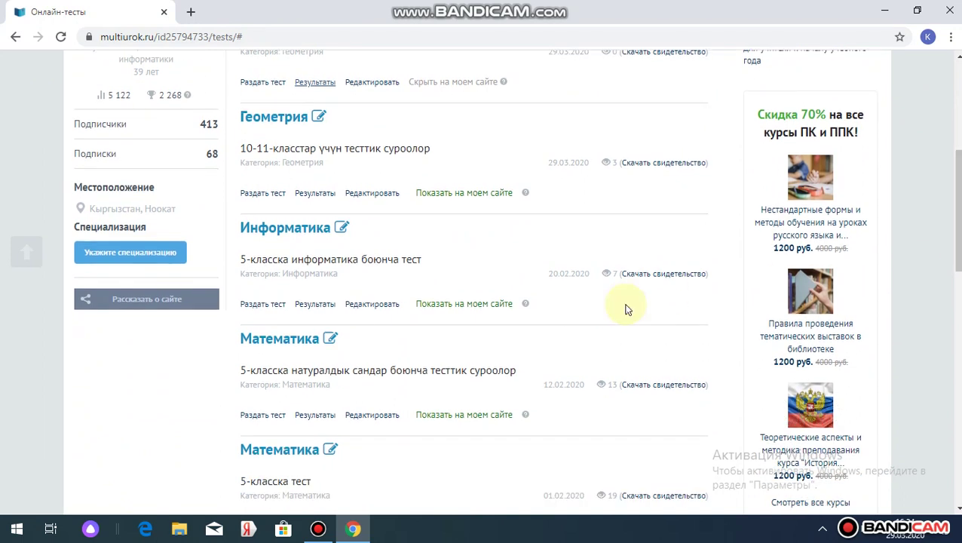
left_click(315, 305)
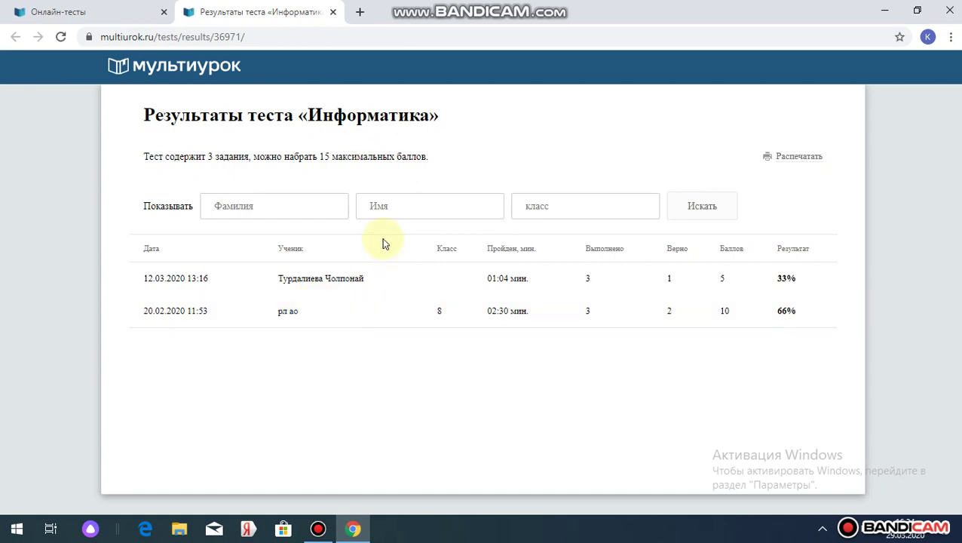
left_click(333, 13)
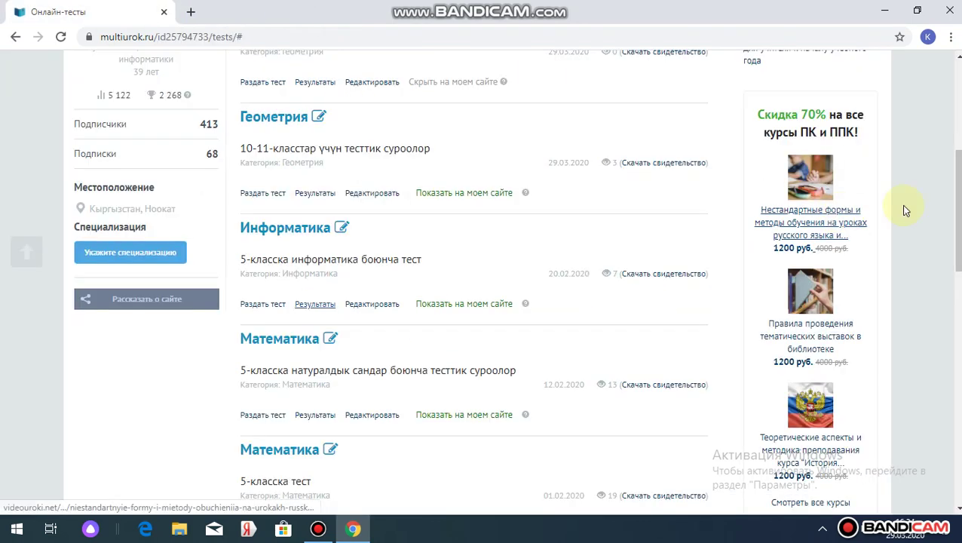
left_click_drag(960, 187, 959, 281)
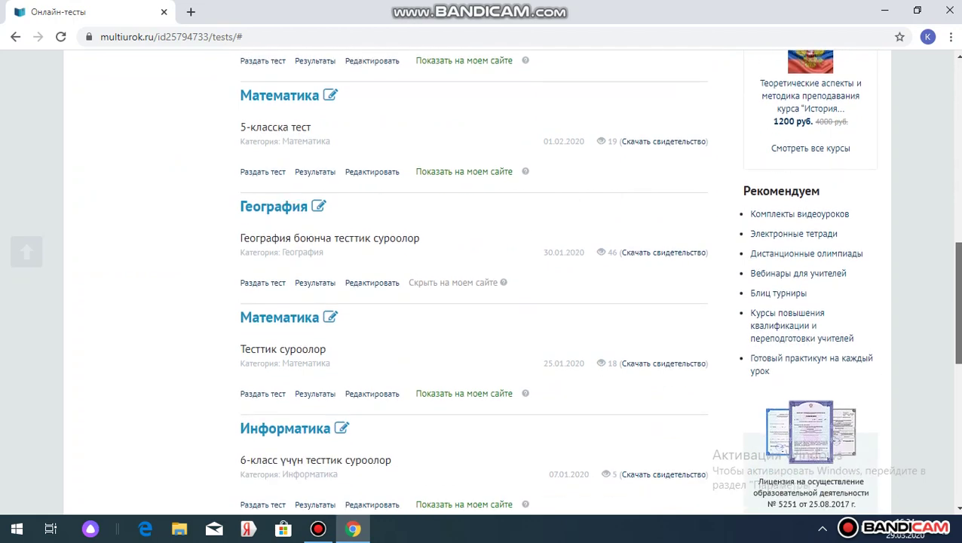
left_click(315, 280)
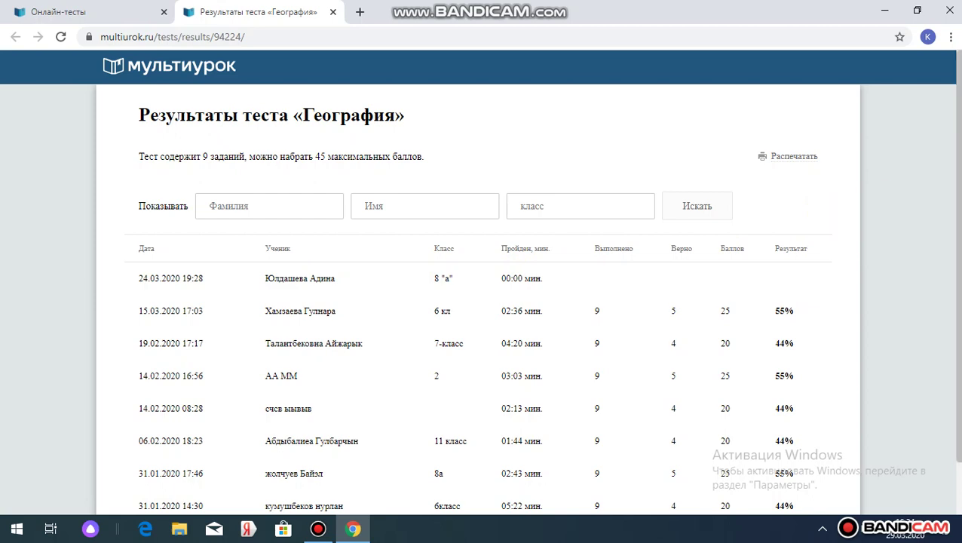
scroll(463, 269, "down", 1)
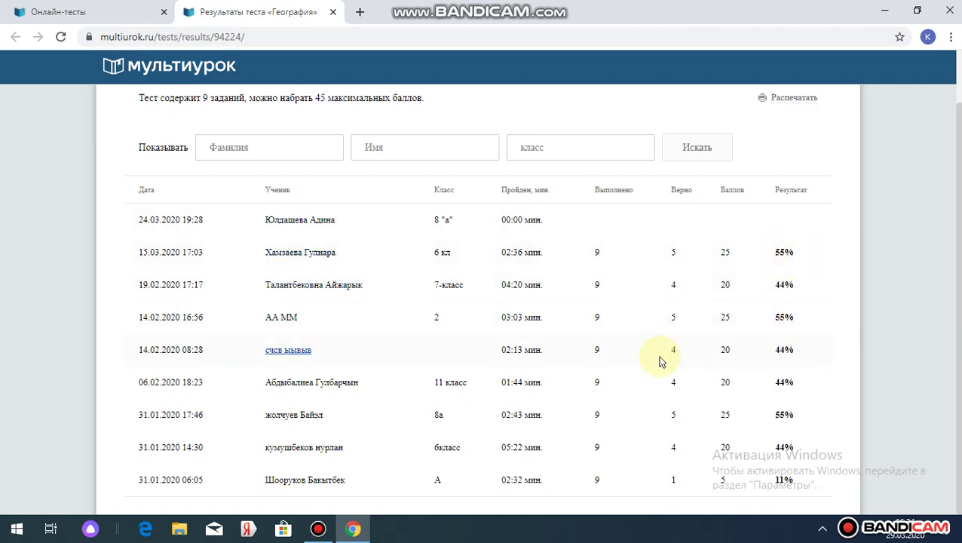
left_click(320, 530)
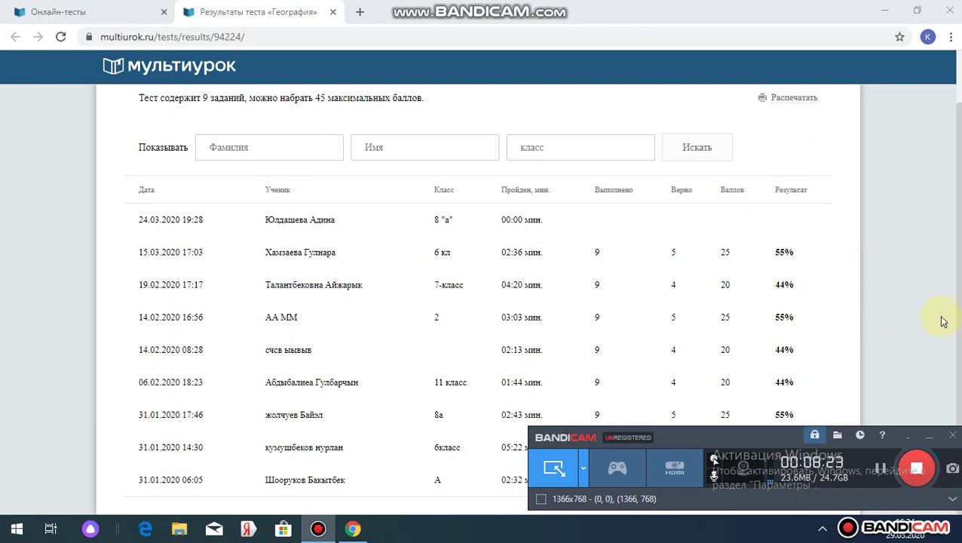
scroll(844, 171, "up", 1)
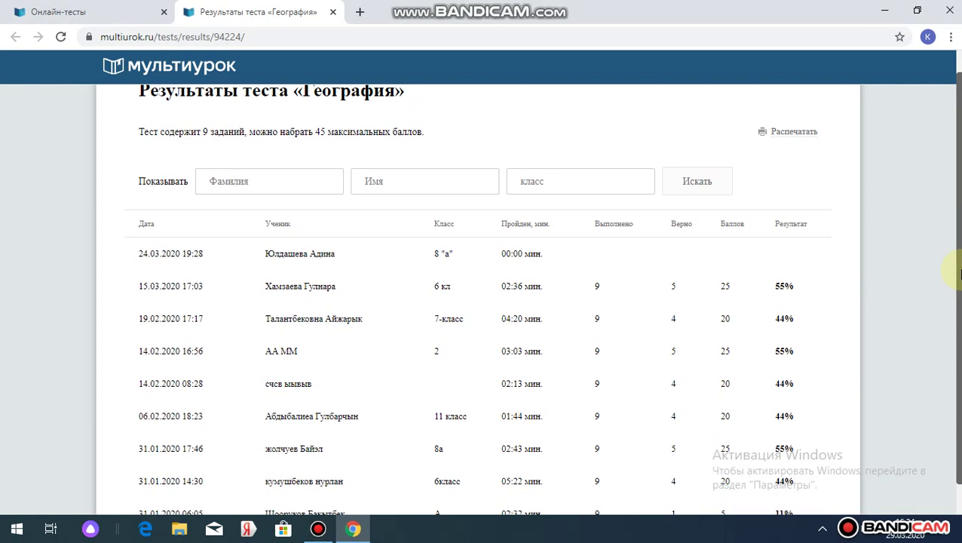
left_click(794, 133)
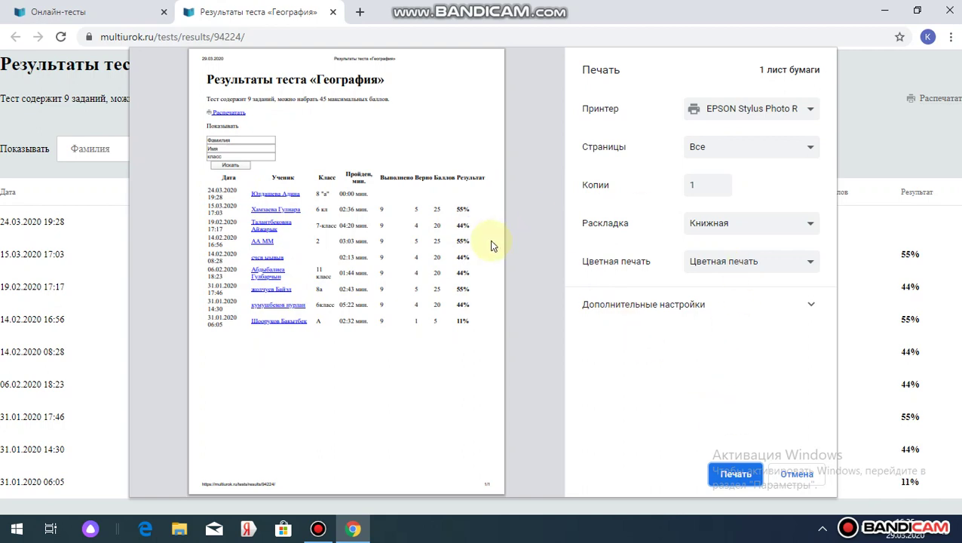
left_click(797, 474)
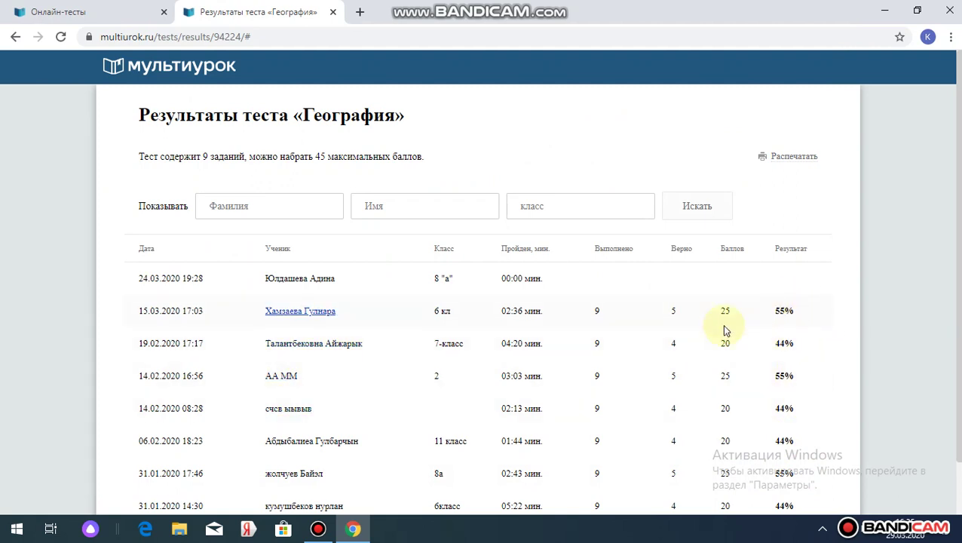
left_click(317, 529)
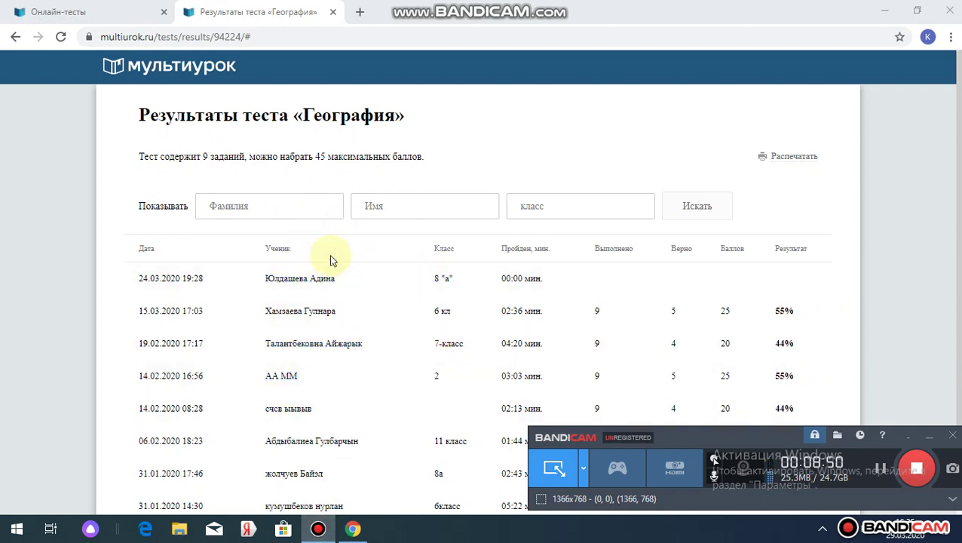
- Enter the student's surname initial, clear the first-name filter and run the results search
left_click(264, 205)
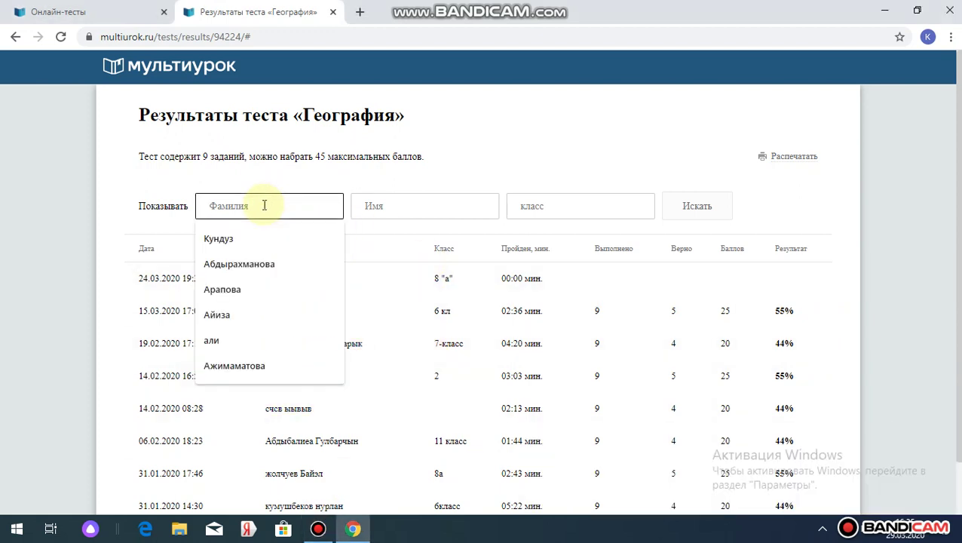
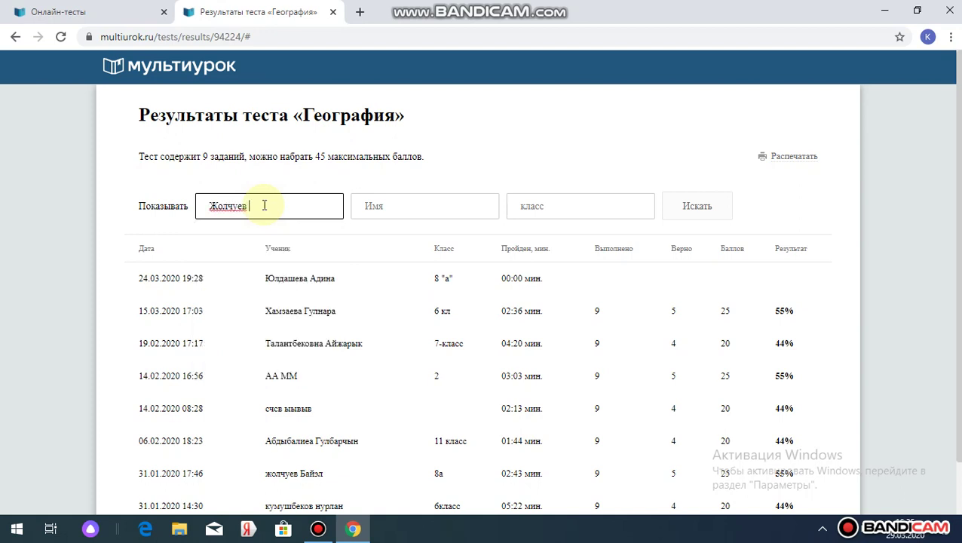
left_click(393, 203)
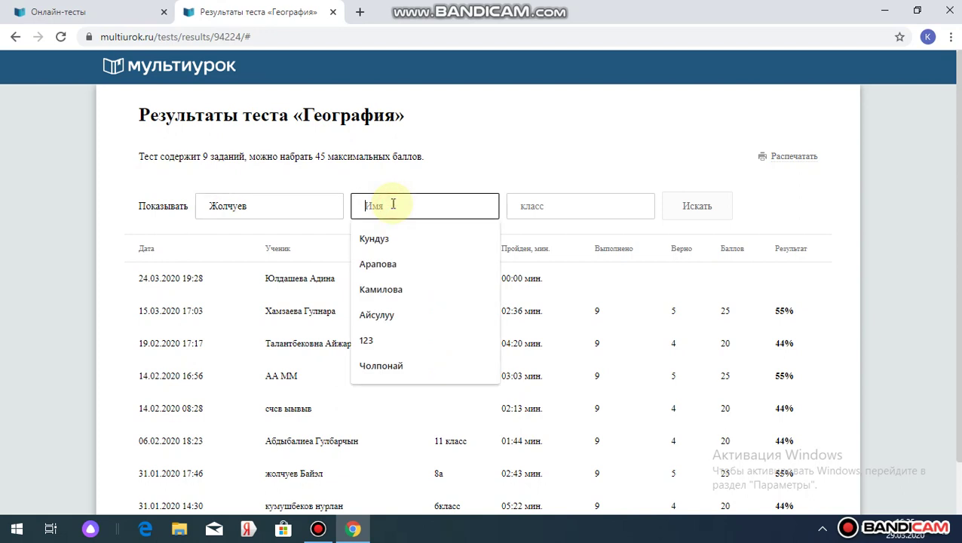
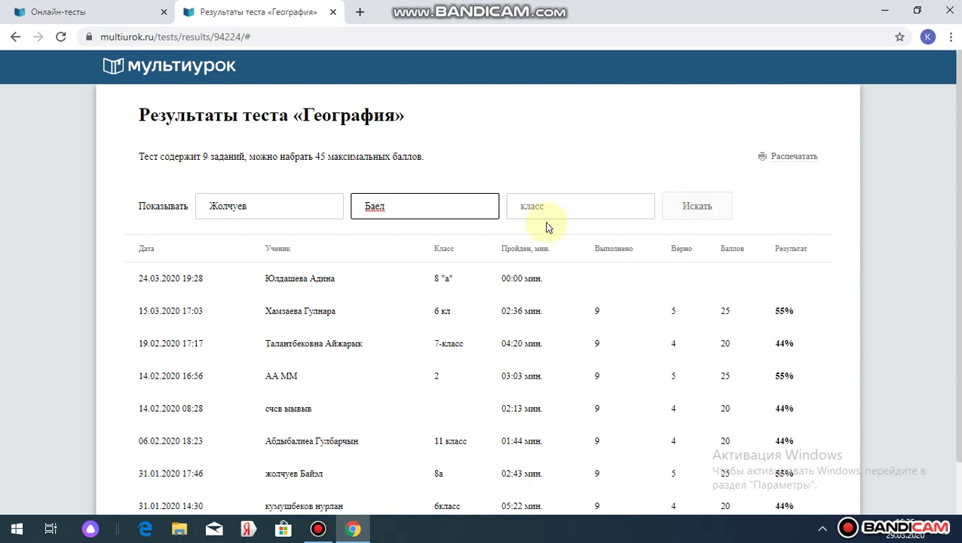
left_click(219, 206)
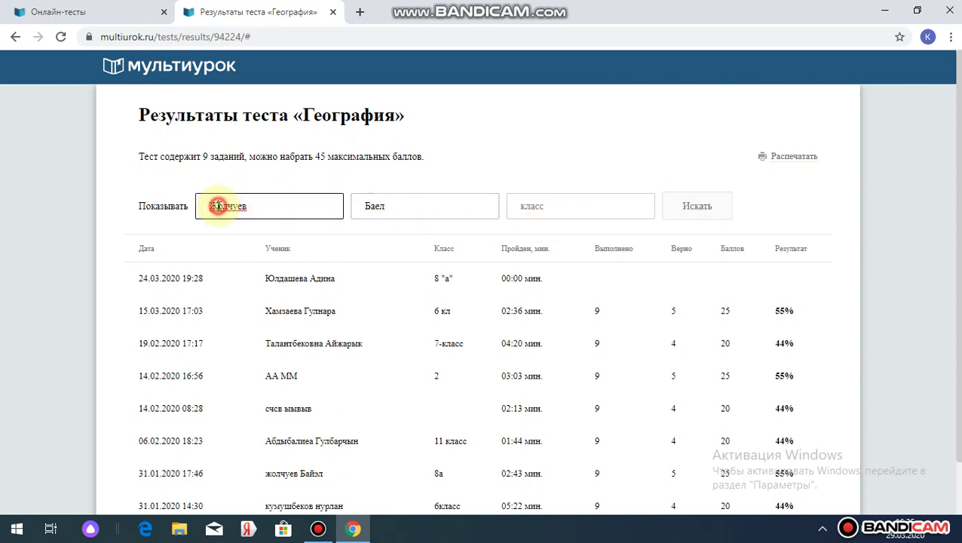
key("BackSpace")
type("ж")
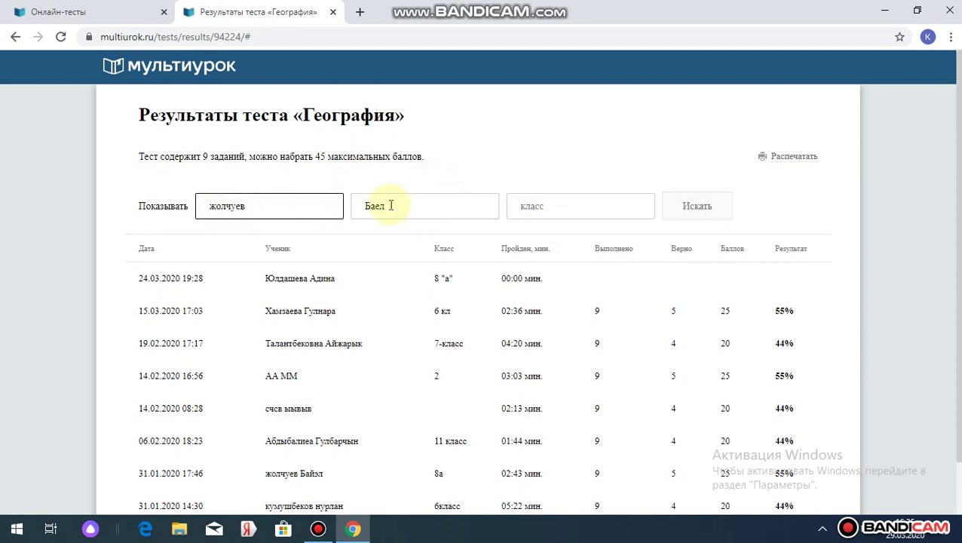
double_click(388, 206)
key("BackSpace")
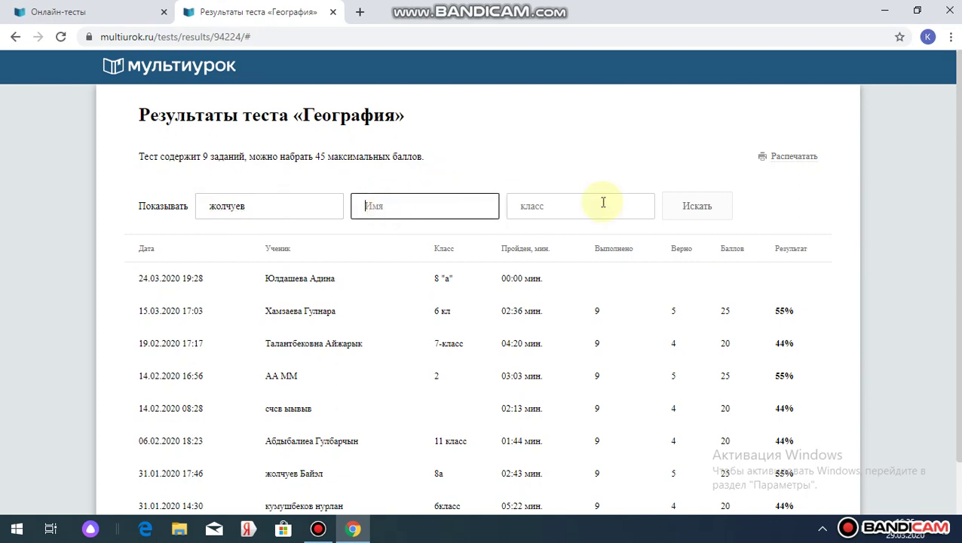
left_click(687, 207)
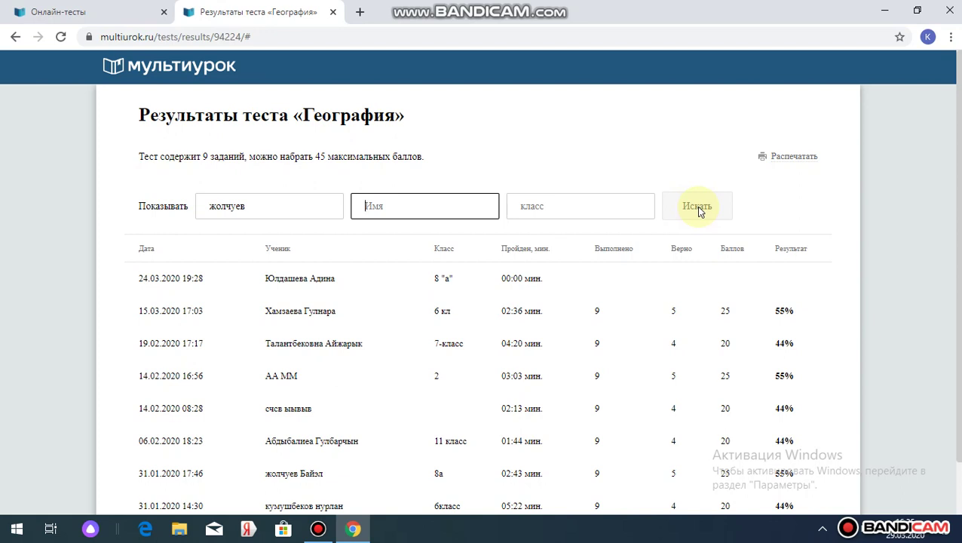
left_click(696, 206)
- Add to the name filter, set class to 9, search again and review the listed attempts
type("л")
left_click(602, 203)
type("9")
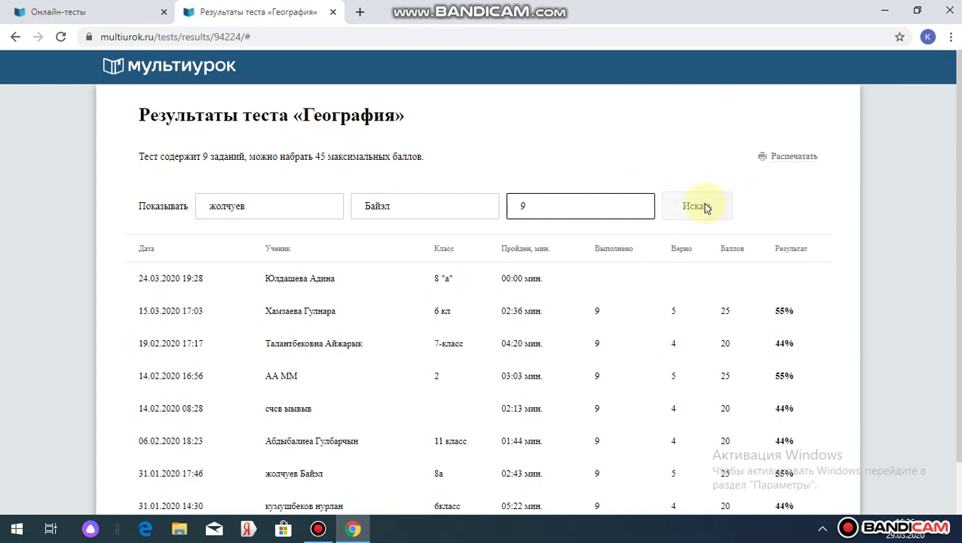
left_click(705, 209)
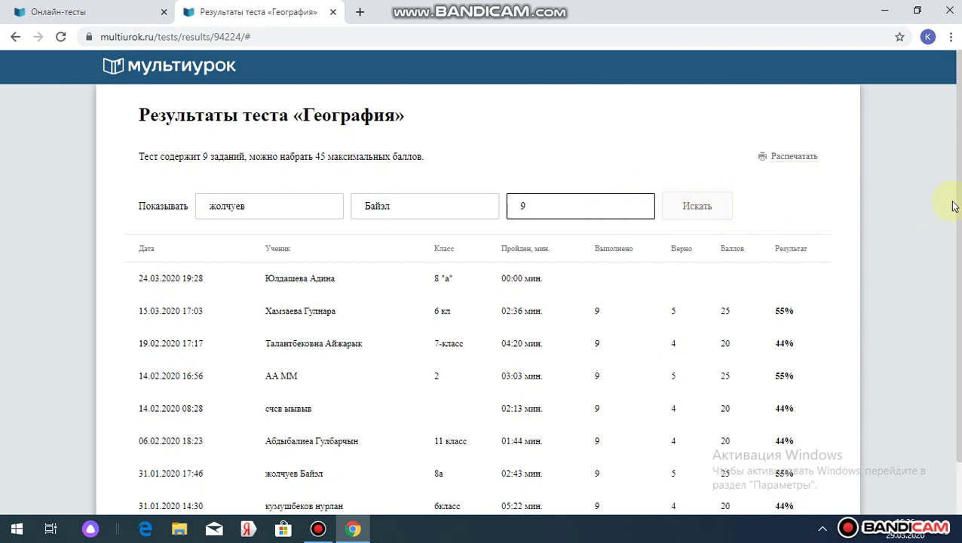
scroll(954, 204, "down", 1)
scroll(955, 204, "down", 1)
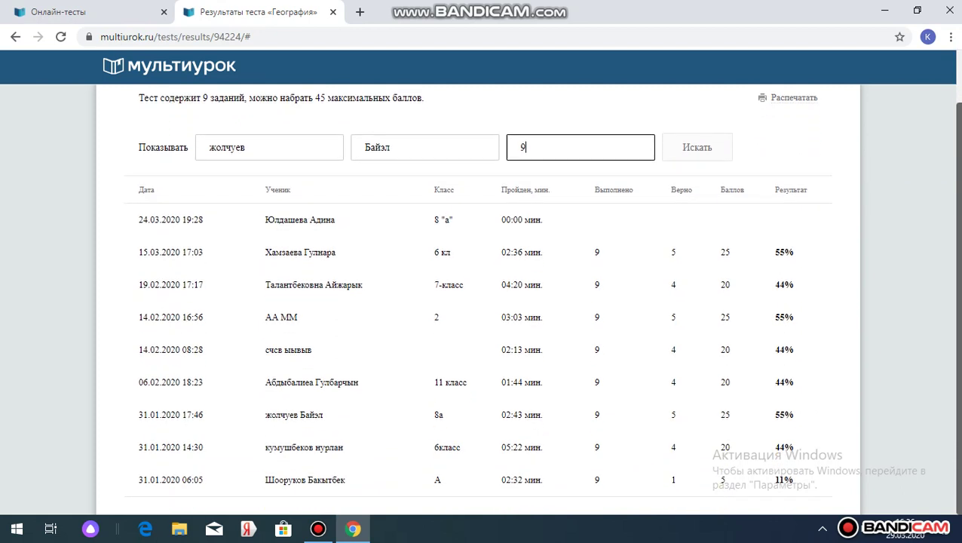
left_click(316, 530)
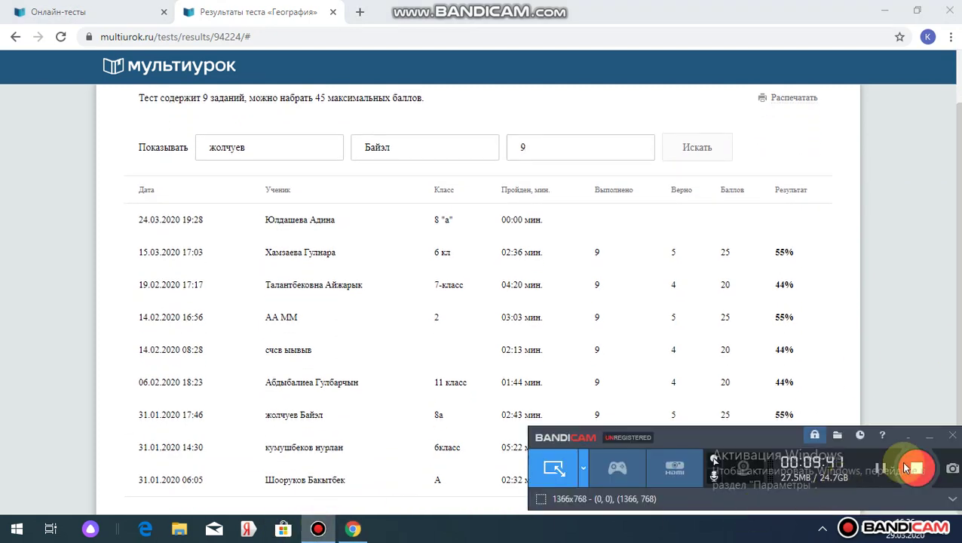